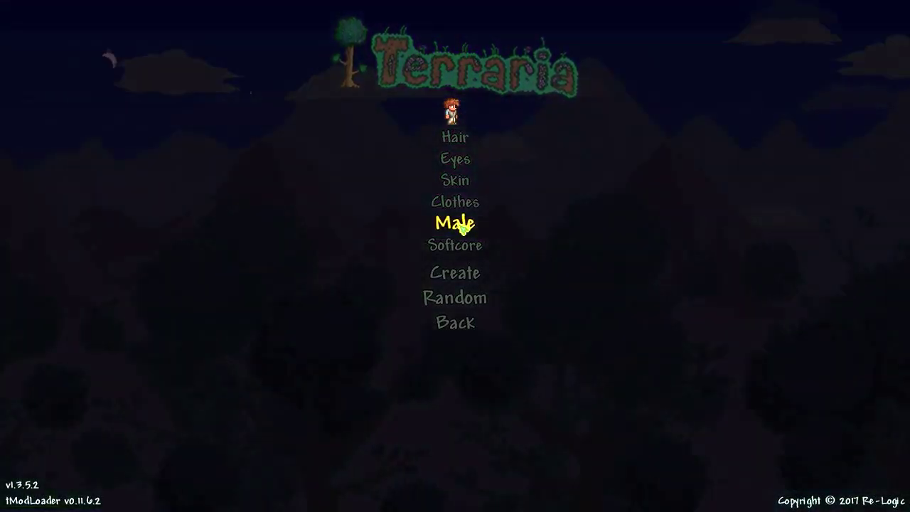
{"action": "left_click", "coordinate": [462, 227]}
{"action": "left_click", "coordinate": [463, 228]}
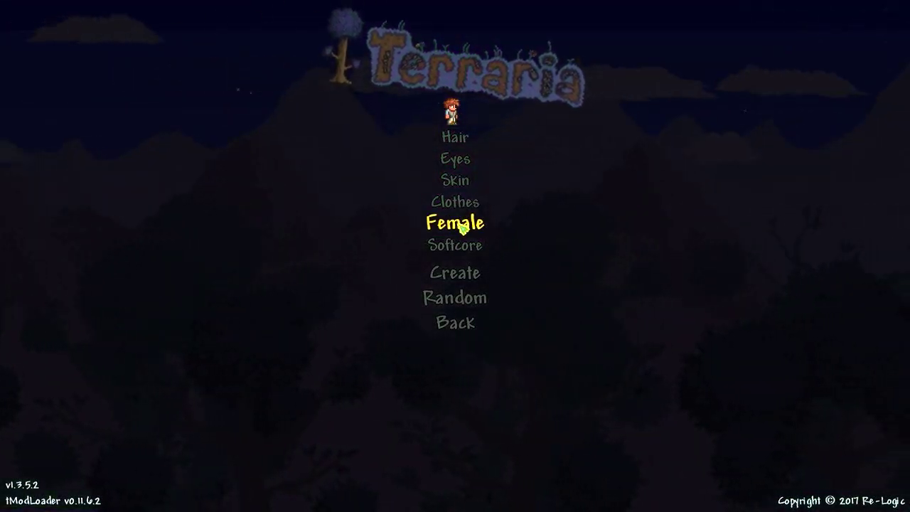
{"action": "left_click", "coordinate": [463, 227]}
{"action": "left_click", "coordinate": [462, 228]}
{"action": "left_click", "coordinate": [462, 228]}
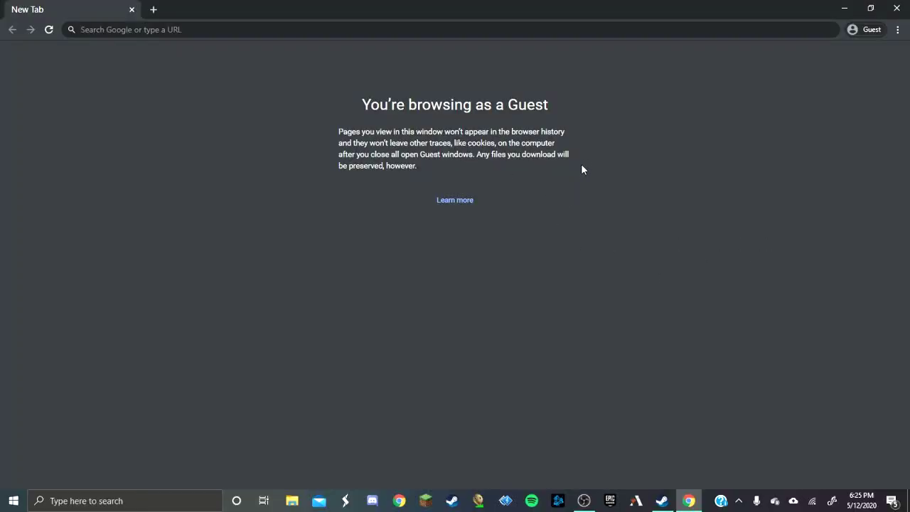
{"action": "left_click_drag", "start_coordinate": [584, 164], "coordinate": [371, 166]}
{"action": "triple_click", "coordinate": [466, 154]}
{"action": "triple_click", "coordinate": [540, 157]}
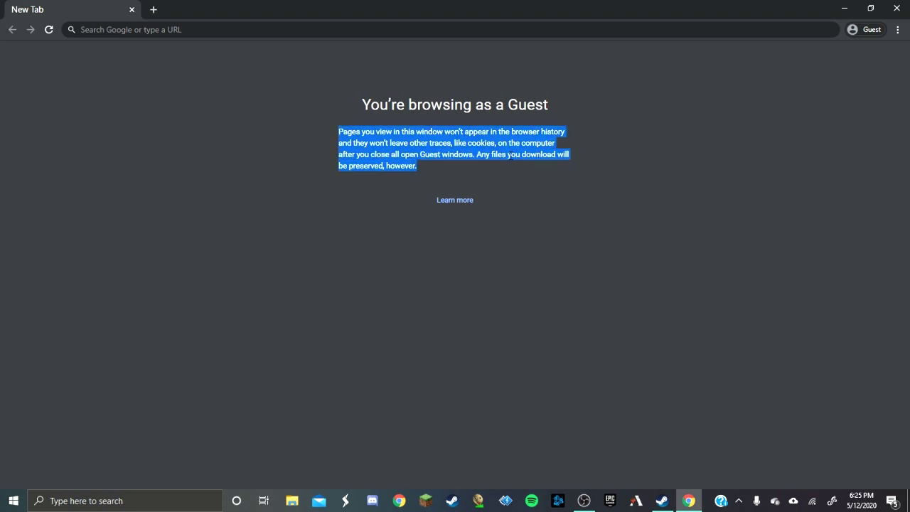
{"action": "left_click", "coordinate": [496, 181]}
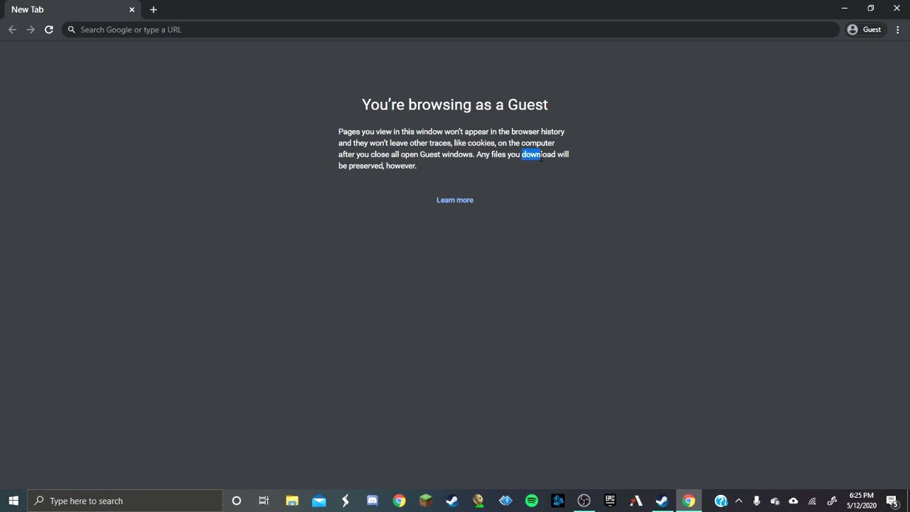
{"action": "left_click_drag", "start_coordinate": [584, 158], "coordinate": [577, 185]}
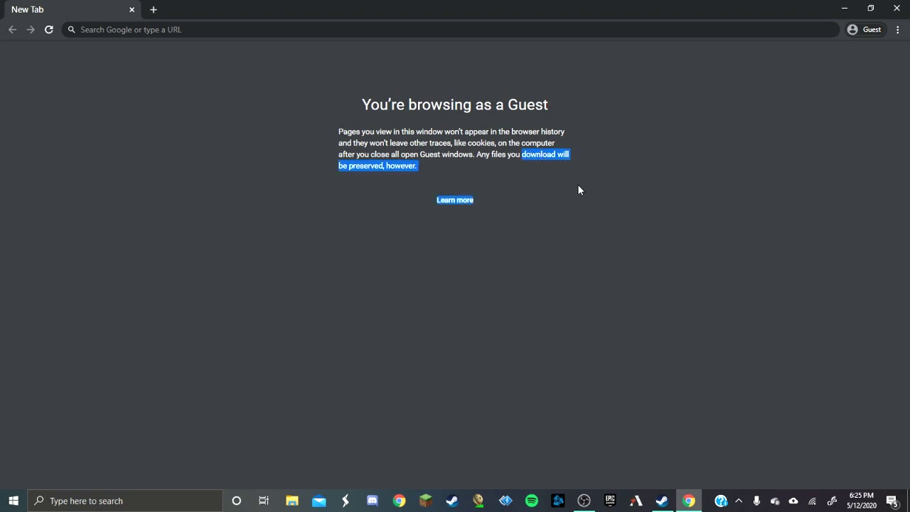
{"action": "left_click", "coordinate": [506, 180]}
{"action": "left_click_drag", "start_coordinate": [460, 202], "coordinate": [334, 375]}
{"action": "left_click_drag", "start_coordinate": [464, 302], "coordinate": [339, 150]}
{"action": "left_click", "coordinate": [291, 133]}
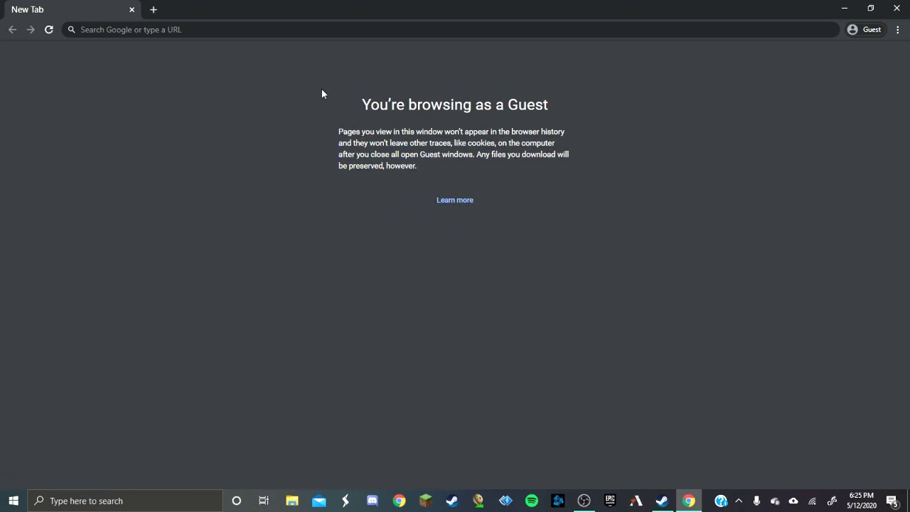
{"action": "left_click_drag", "start_coordinate": [334, 101], "coordinate": [509, 233]}
{"action": "left_click", "coordinate": [576, 207]}
{"action": "left_click_drag", "start_coordinate": [781, 131], "coordinate": [767, 145]}
{"action": "triple_click", "coordinate": [603, 165]}
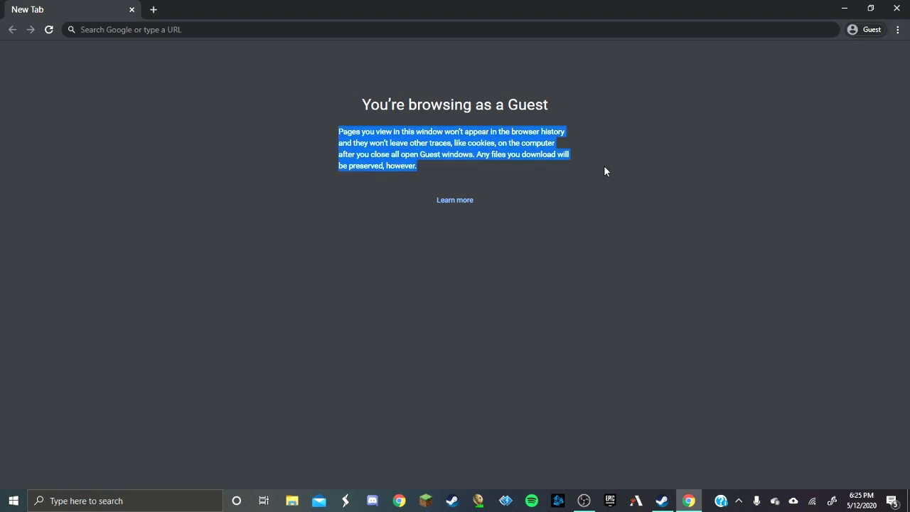
{"action": "left_click", "coordinate": [580, 163]}
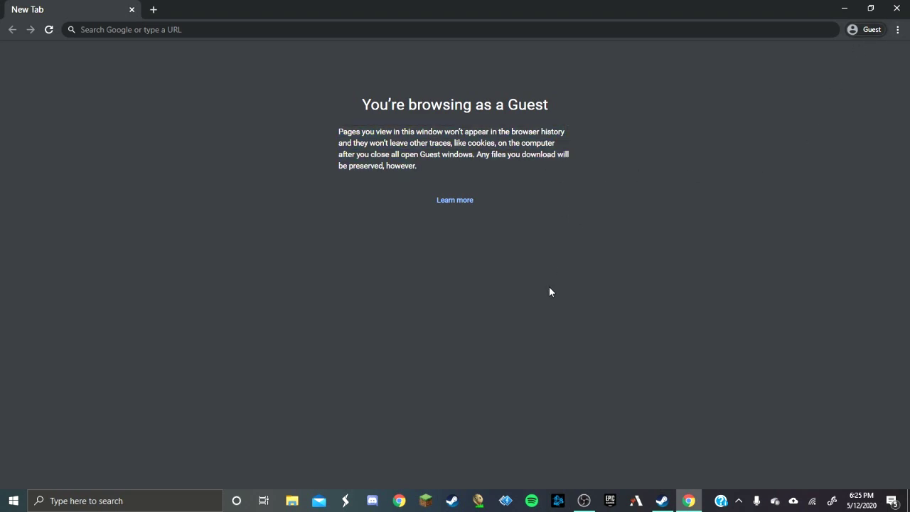
{"action": "left_click_drag", "start_coordinate": [386, 168], "coordinate": [332, 90]}
{"action": "left_click", "coordinate": [334, 91]}
{"action": "left_click_drag", "start_coordinate": [524, 240], "coordinate": [344, 104]}
{"action": "left_click_drag", "start_coordinate": [524, 244], "coordinate": [327, 91]}
{"action": "left_click_drag", "start_coordinate": [536, 206], "coordinate": [354, 90]}
{"action": "left_click", "coordinate": [628, 209]}
- Search the web for "tmodloader download" and open the "[1.3] tModLoader - A Modding API" thread on the Terraria forums
{"action": "left_click", "coordinate": [543, 29]}
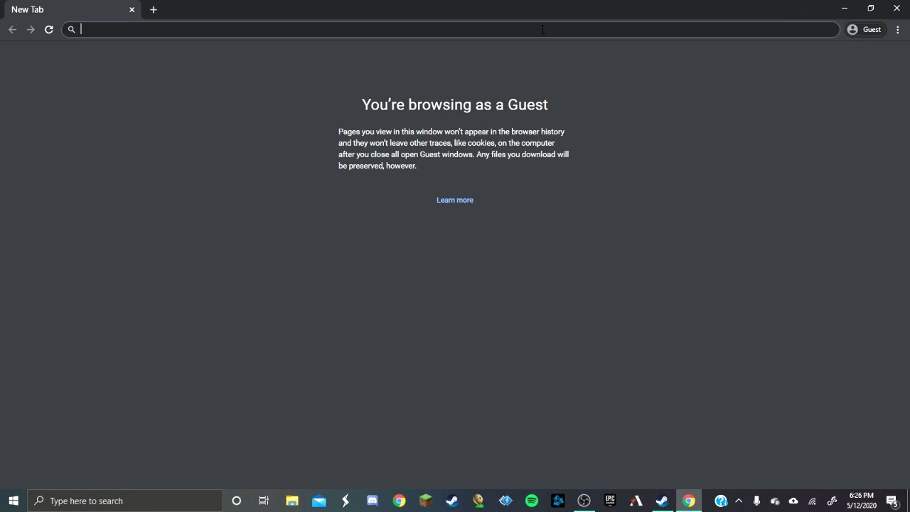
{"action": "type", "text": "tmodloa"}
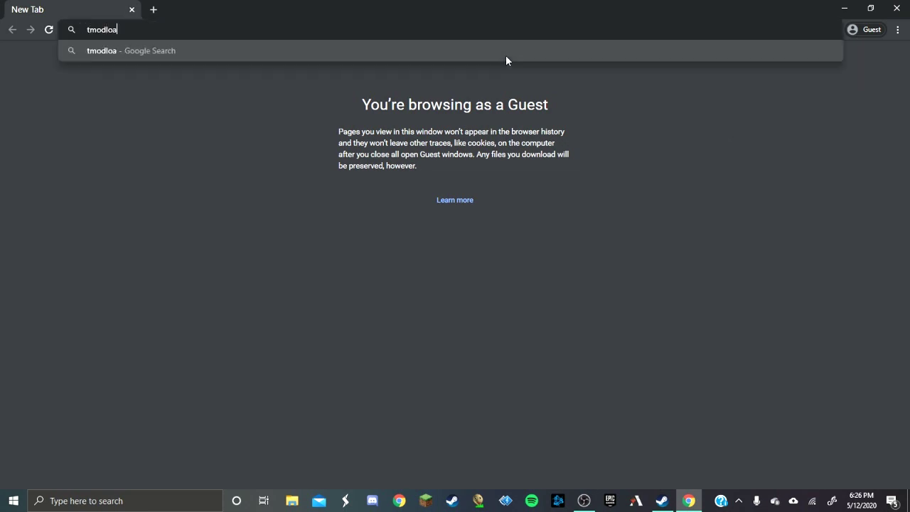
{"action": "type", "text": "der download"}
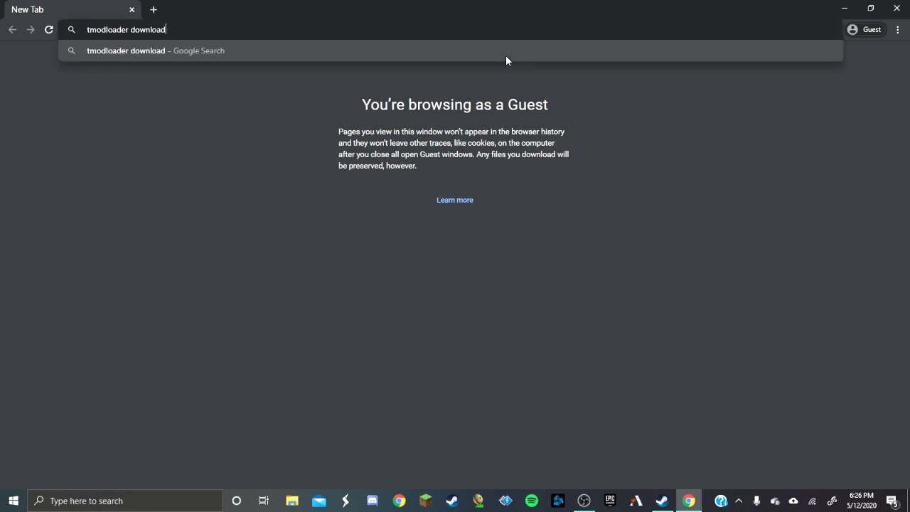
{"action": "key", "text": "Return"}
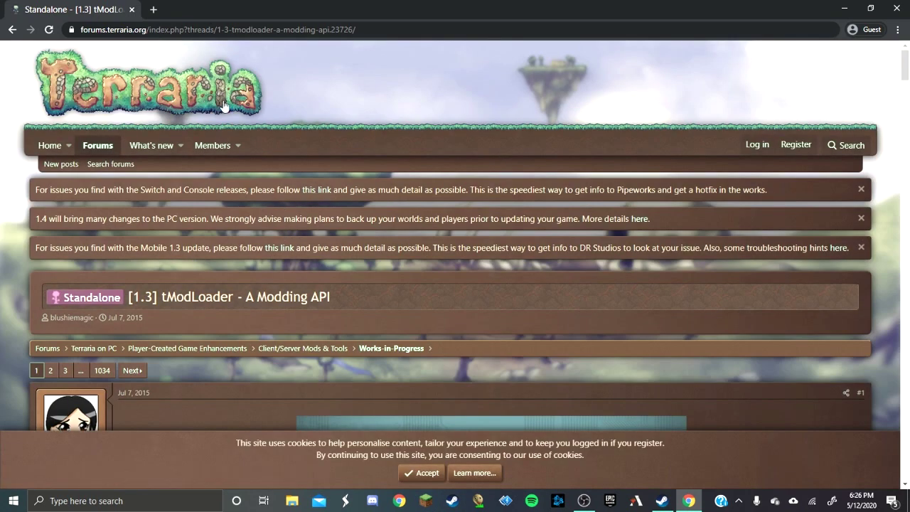
{"action": "left_click", "coordinate": [153, 10]}
{"action": "type", "text": "tmodloader."}
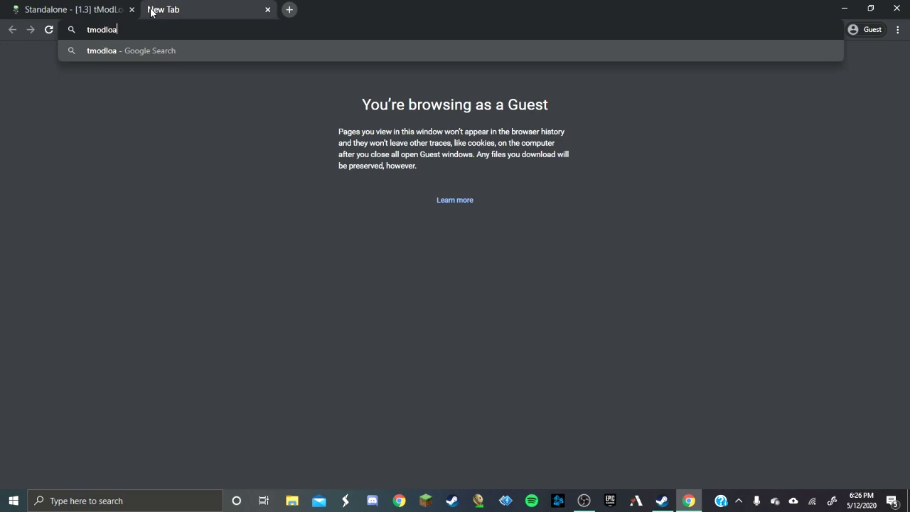
{"action": "type", "text": "net"}
{"action": "key", "text": "Return"}
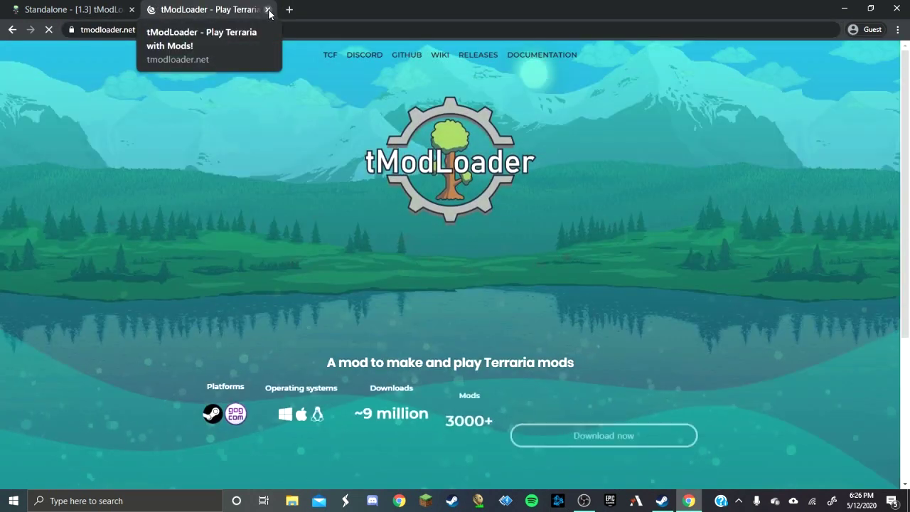
{"action": "left_click", "coordinate": [268, 10]}
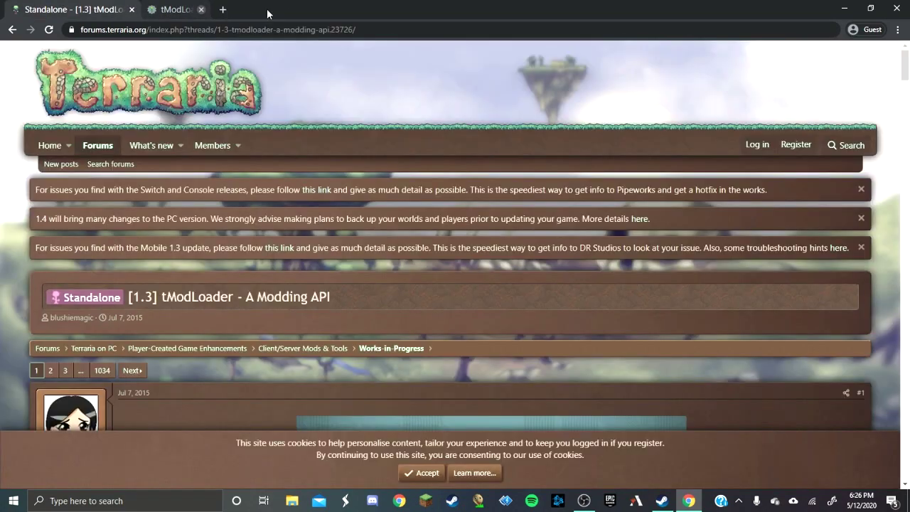
- Accept the forum's cookie notice and follow the Direct Download entry in the thread's table of contents
{"action": "left_click", "coordinate": [422, 473]}
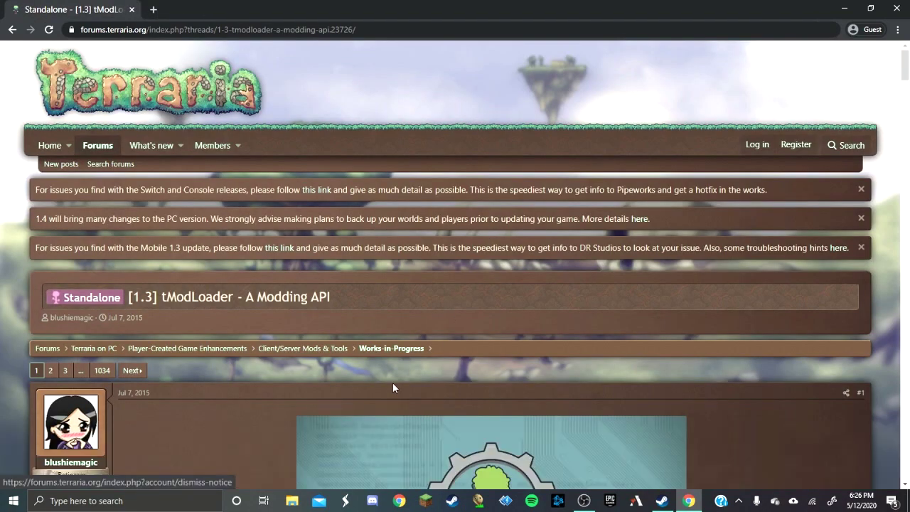
{"action": "scroll", "coordinate": [391, 382], "scroll_direction": "down", "scroll_amount": 4}
{"action": "scroll", "coordinate": [470, 326], "scroll_direction": "down", "scroll_amount": 5}
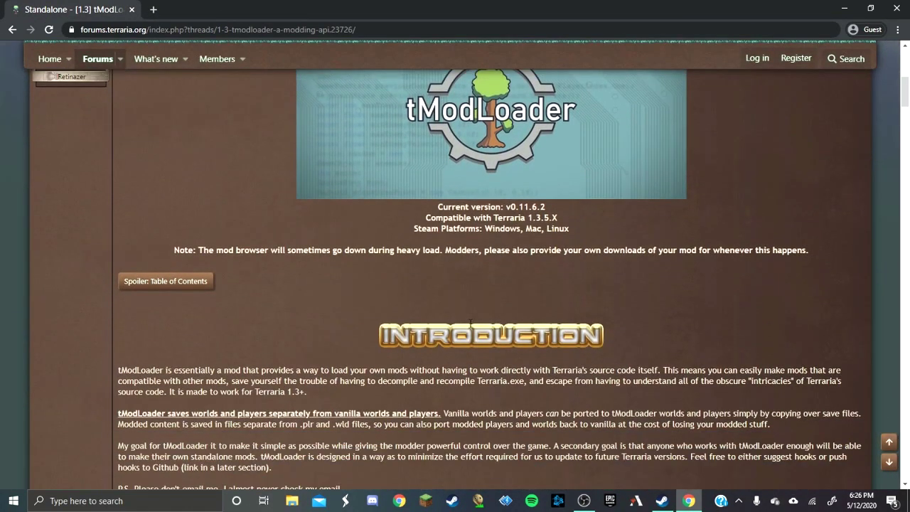
{"action": "scroll", "coordinate": [352, 260], "scroll_direction": "down", "scroll_amount": 9}
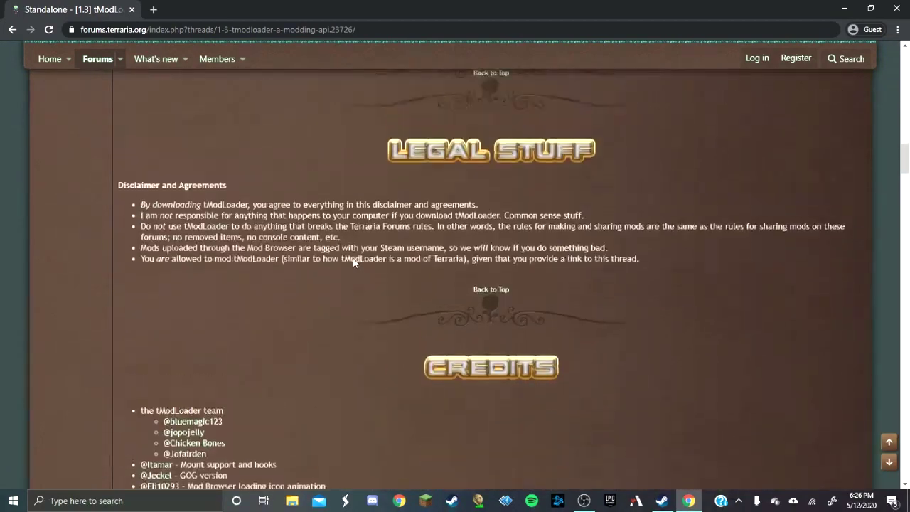
{"action": "scroll", "coordinate": [352, 261], "scroll_direction": "up", "scroll_amount": 12}
{"action": "left_click", "coordinate": [145, 224]}
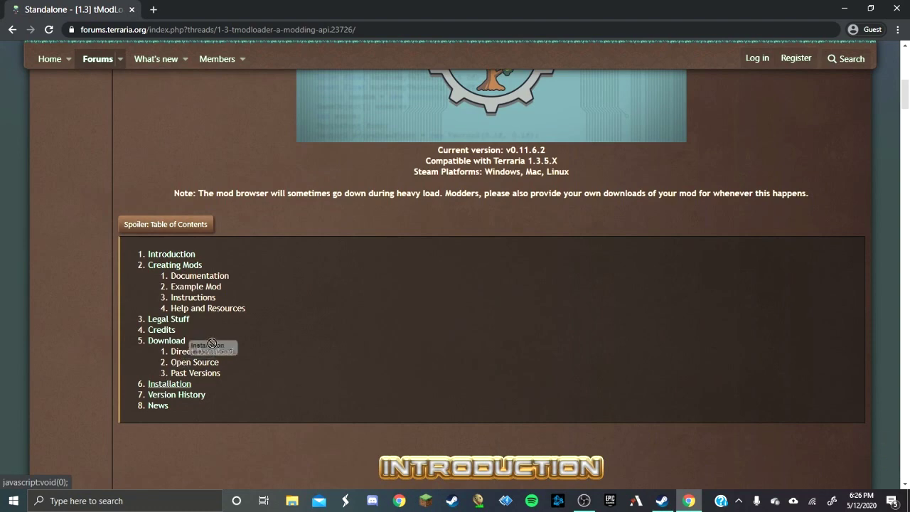
{"action": "left_click", "coordinate": [178, 351]}
{"action": "scroll", "coordinate": [341, 274], "scroll_direction": "up", "scroll_amount": 2}
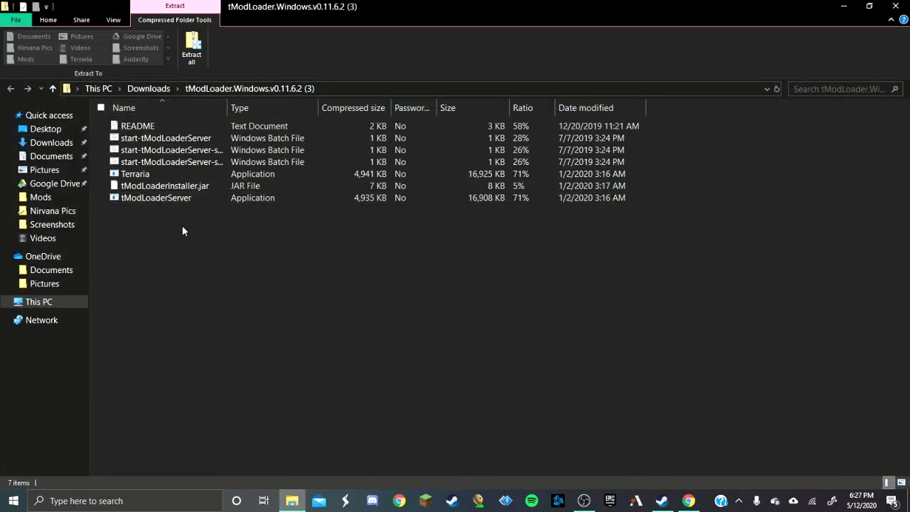
- Restore the tModLoader.Windows.v0.11.6.2 (3) archive window to a smaller size and move it aside
{"action": "left_click", "coordinate": [175, 140]}
{"action": "left_click", "coordinate": [172, 149]}
{"action": "left_click", "coordinate": [171, 158]}
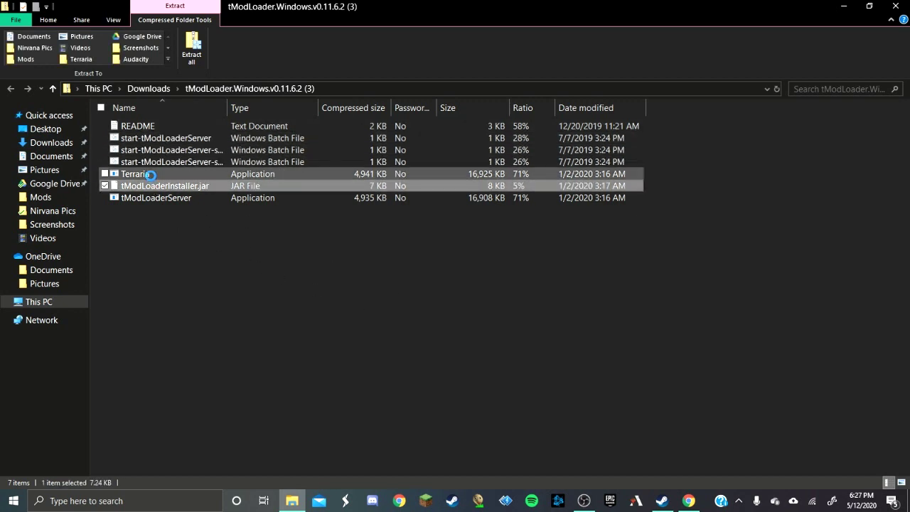
{"action": "left_click", "coordinate": [152, 197]}
{"action": "left_click", "coordinate": [153, 188]}
{"action": "left_click", "coordinate": [869, 5]}
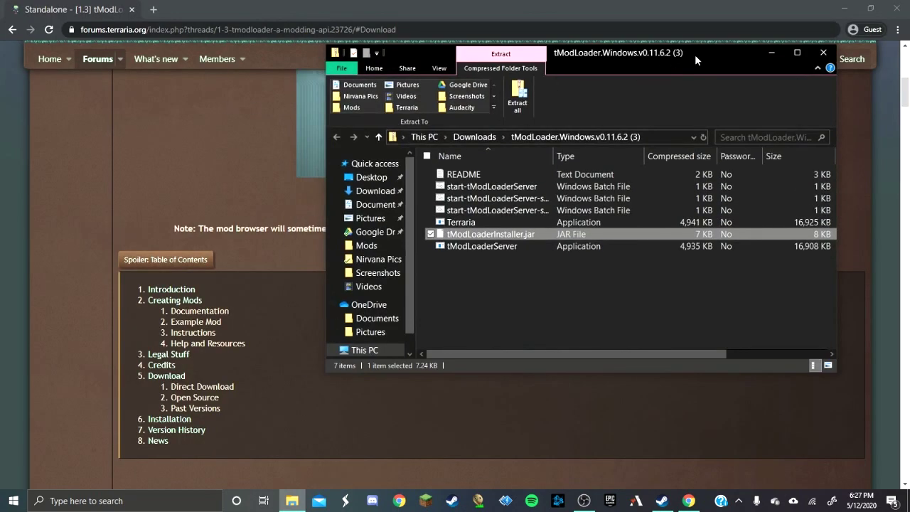
{"action": "left_click_drag", "start_coordinate": [695, 54], "coordinate": [394, 74]}
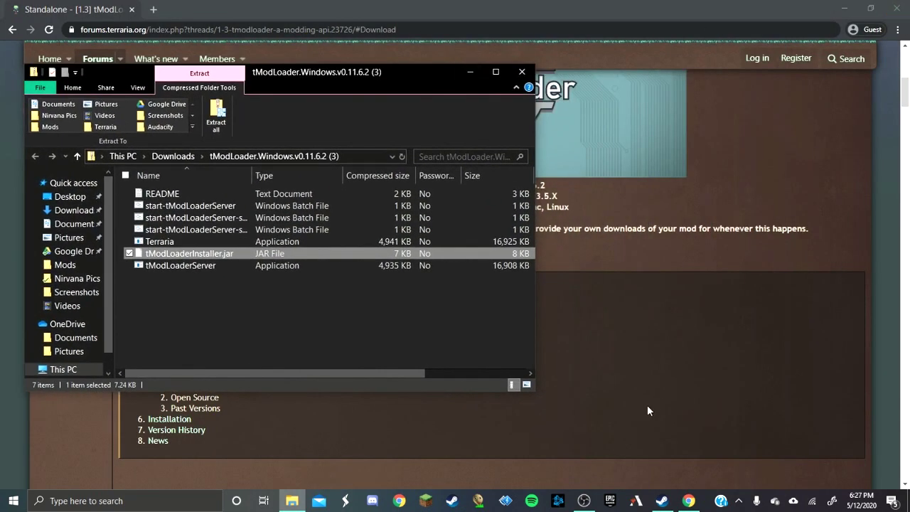
- Switch to Steam, maximize it, and browse Terraria's local files from the library
{"action": "left_click", "coordinate": [664, 500]}
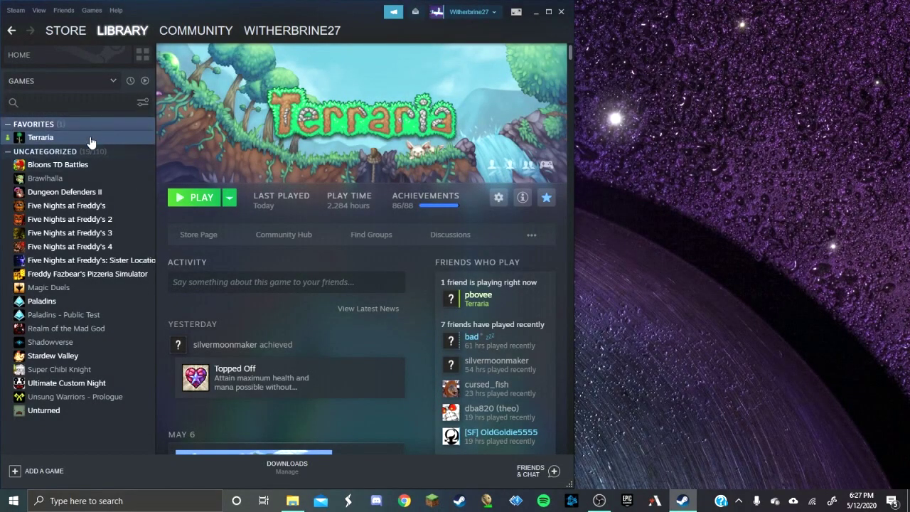
{"action": "left_click", "coordinate": [549, 12]}
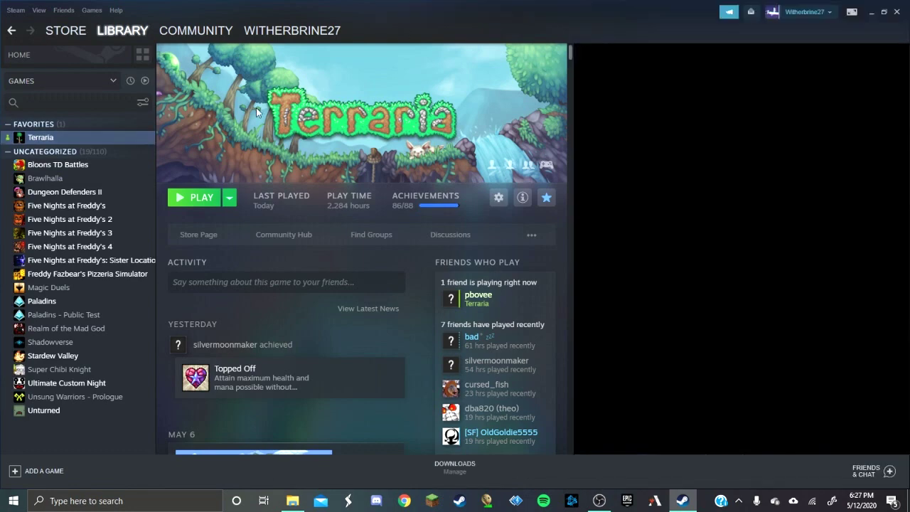
{"action": "right_click", "coordinate": [135, 142]}
{"action": "mouse_move", "coordinate": [186, 194]}
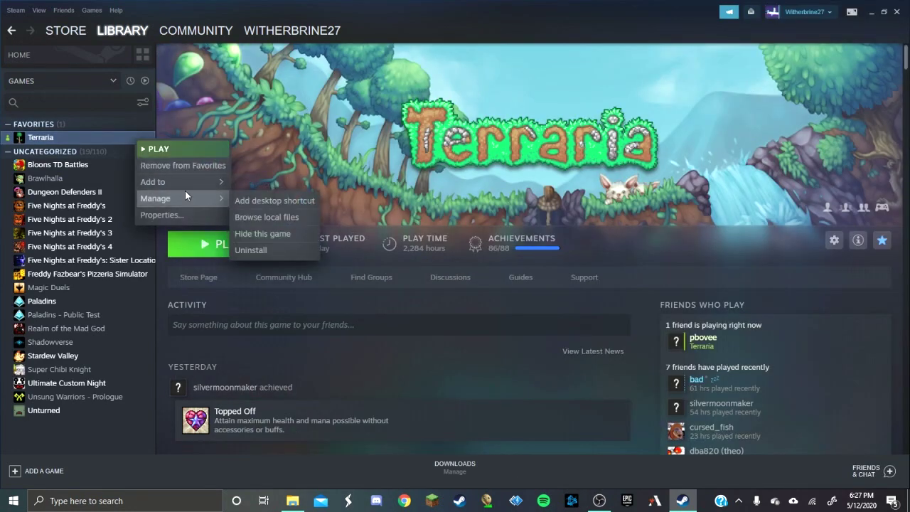
{"action": "left_click", "coordinate": [264, 215]}
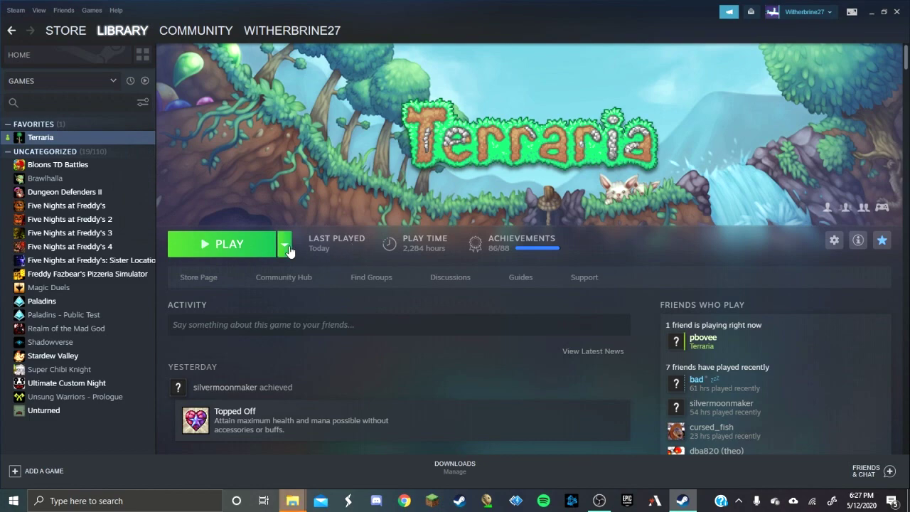
- Arrange the tModLoader archive window and the Terraria game folder window side by side
{"action": "mouse_move", "coordinate": [292, 499]}
{"action": "left_click", "coordinate": [367, 435]}
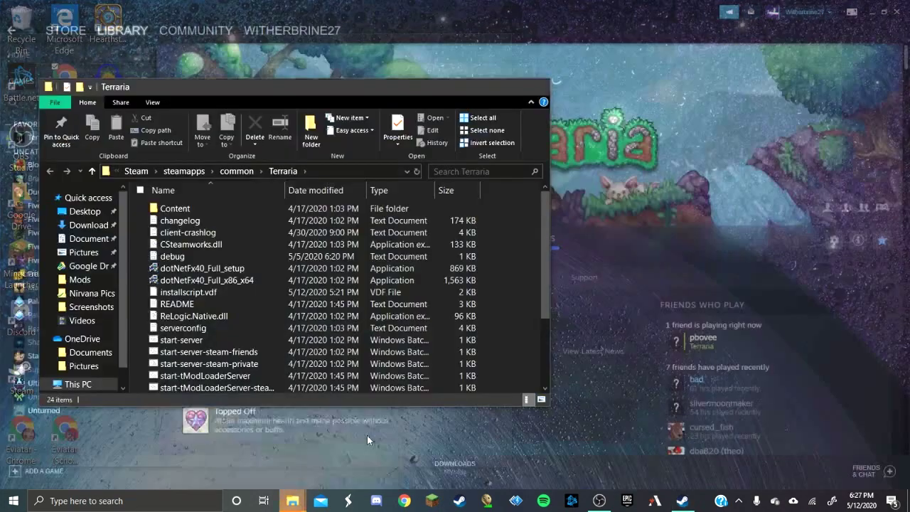
{"action": "left_click", "coordinate": [257, 457]}
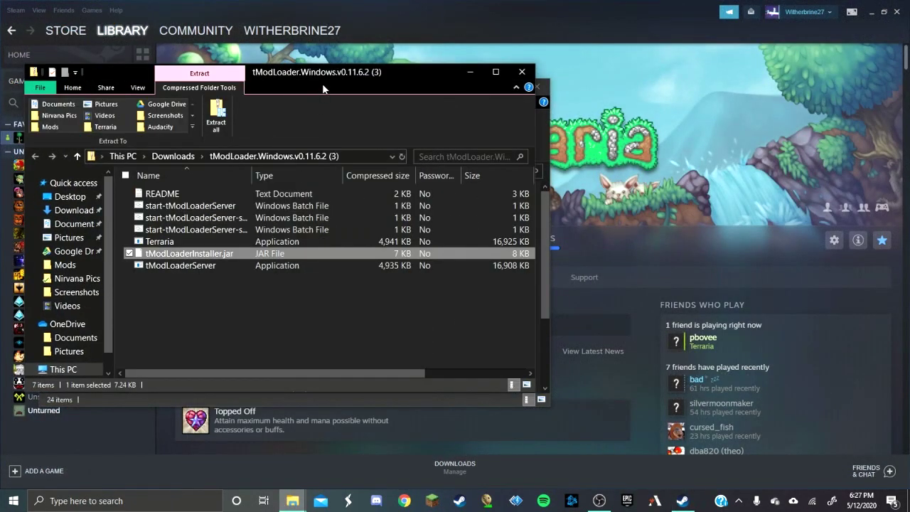
{"action": "left_click_drag", "start_coordinate": [326, 88], "coordinate": [360, 139]}
{"action": "left_click_drag", "start_coordinate": [412, 95], "coordinate": [860, 84]}
{"action": "left_click", "coordinate": [399, 143]}
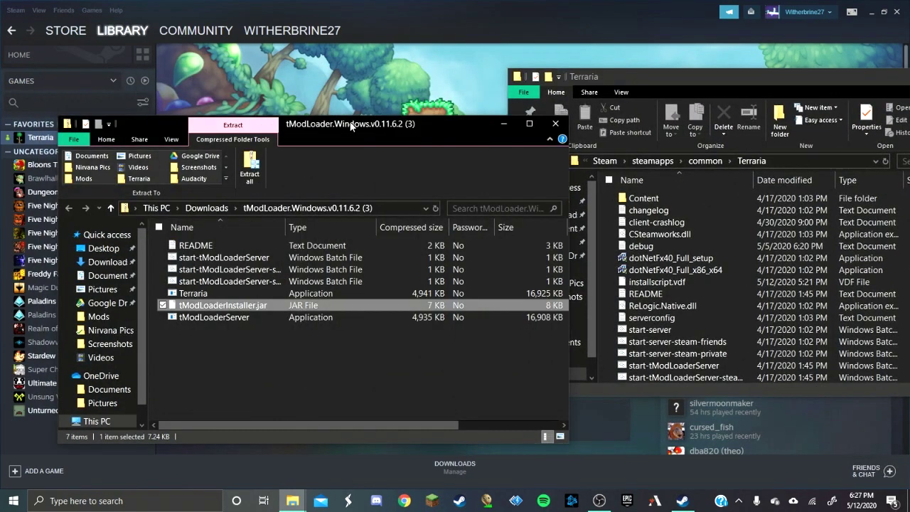
{"action": "left_click_drag", "start_coordinate": [350, 126], "coordinate": [299, 62]}
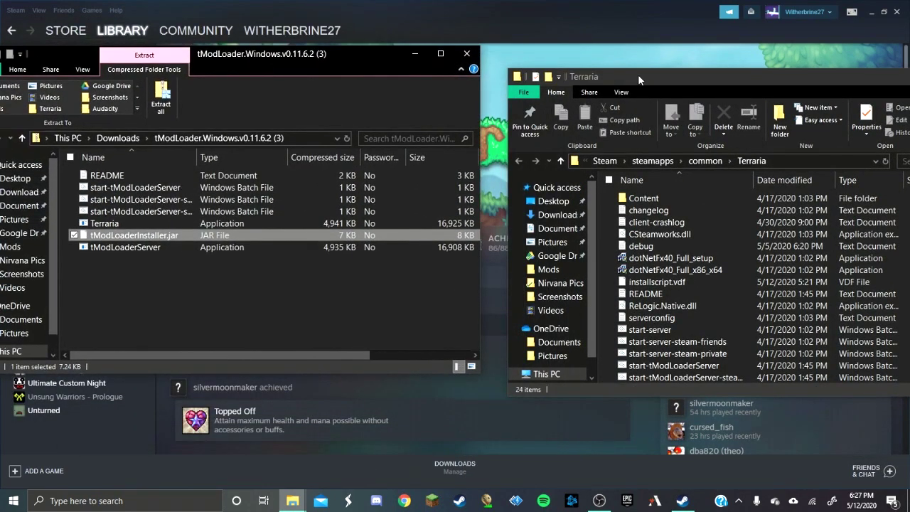
{"action": "left_click_drag", "start_coordinate": [638, 74], "coordinate": [612, 43]}
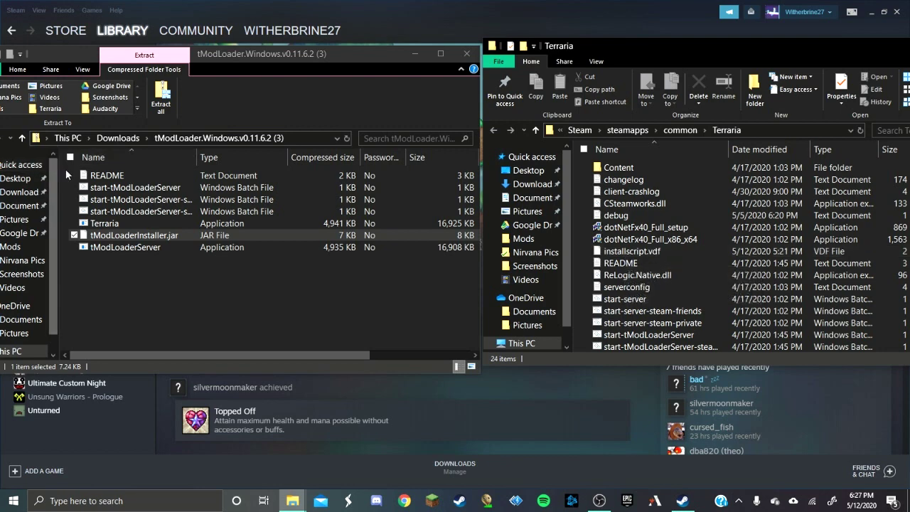
{"action": "left_click_drag", "start_coordinate": [66, 169], "coordinate": [242, 274]}
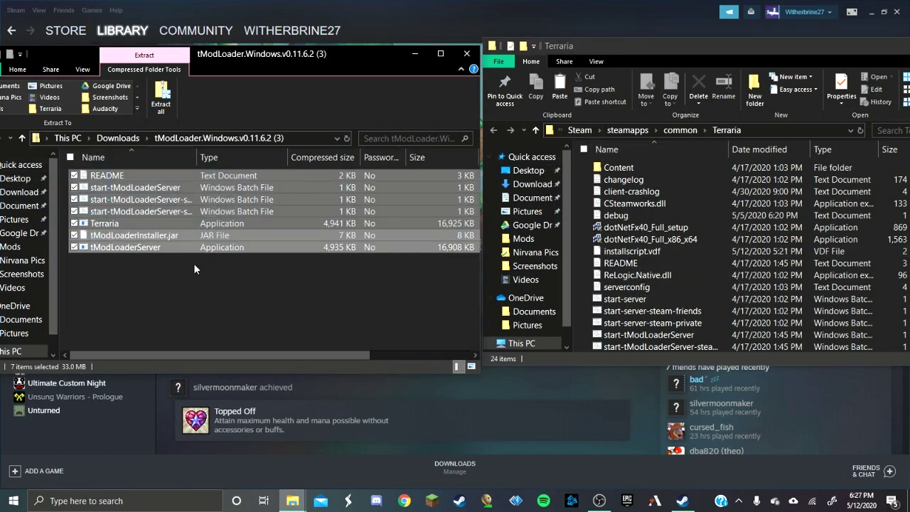
{"action": "left_click", "coordinate": [59, 201]}
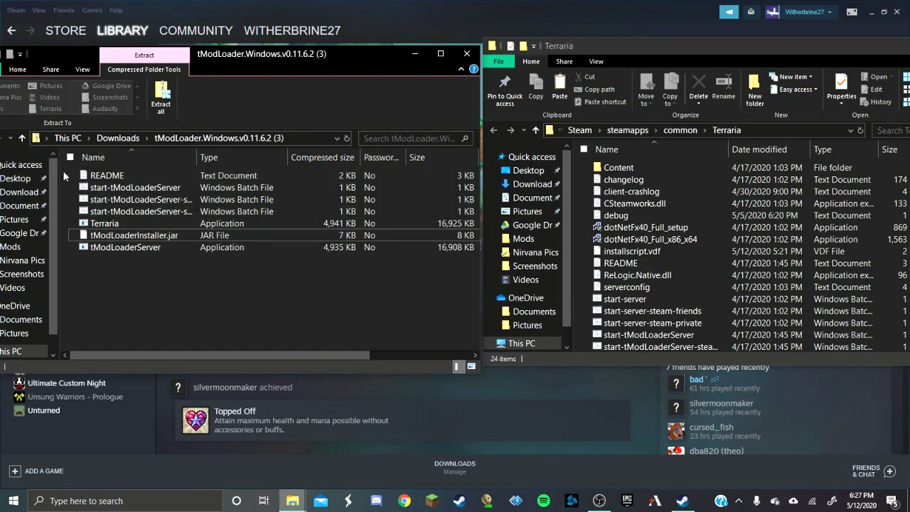
{"action": "left_click_drag", "start_coordinate": [66, 174], "coordinate": [177, 287]}
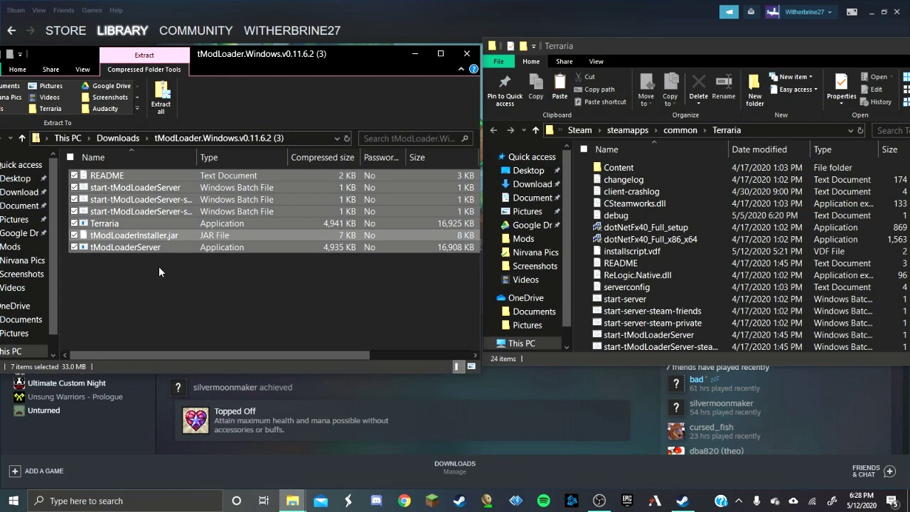
{"action": "left_click", "coordinate": [169, 262]}
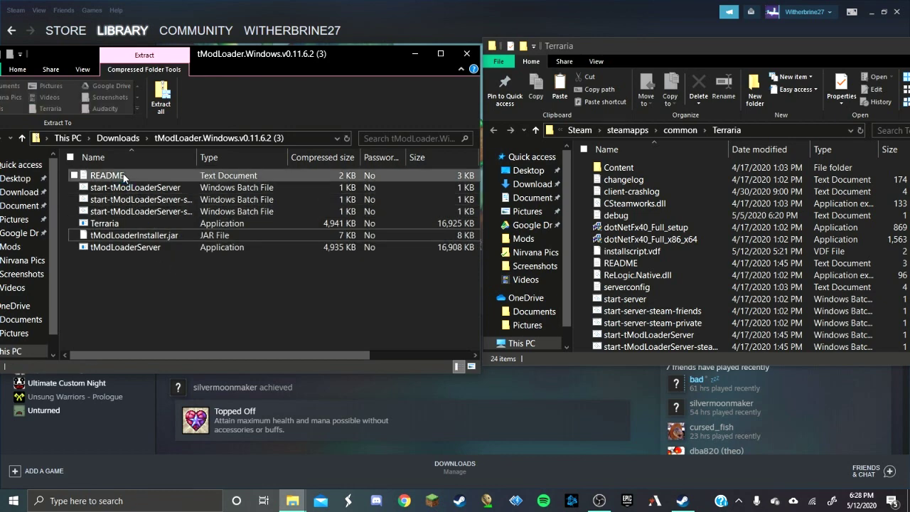
- Copy all seven files from the tModLoader archive into the Terraria game folder, replacing the existing files there
{"action": "left_click_drag", "start_coordinate": [63, 165], "coordinate": [174, 285]}
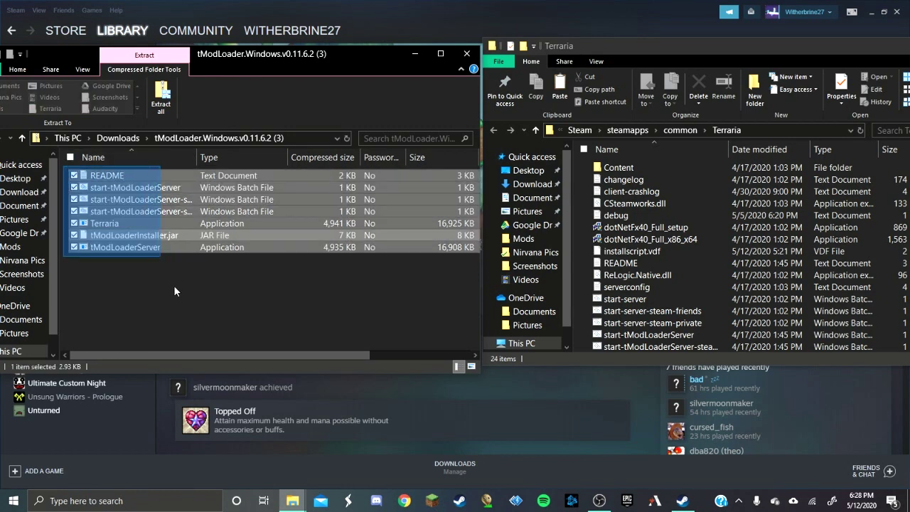
{"action": "right_click", "coordinate": [146, 211]}
{"action": "left_click", "coordinate": [109, 249]}
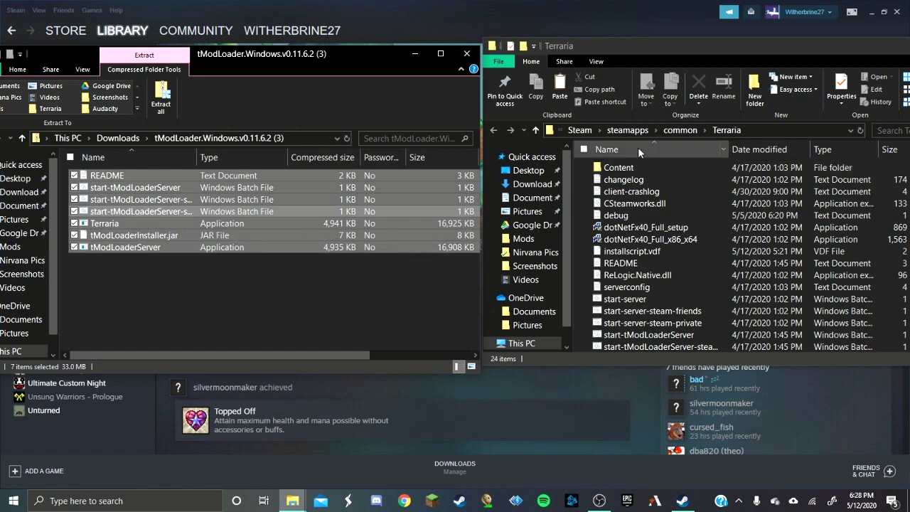
{"action": "right_click", "coordinate": [635, 157]}
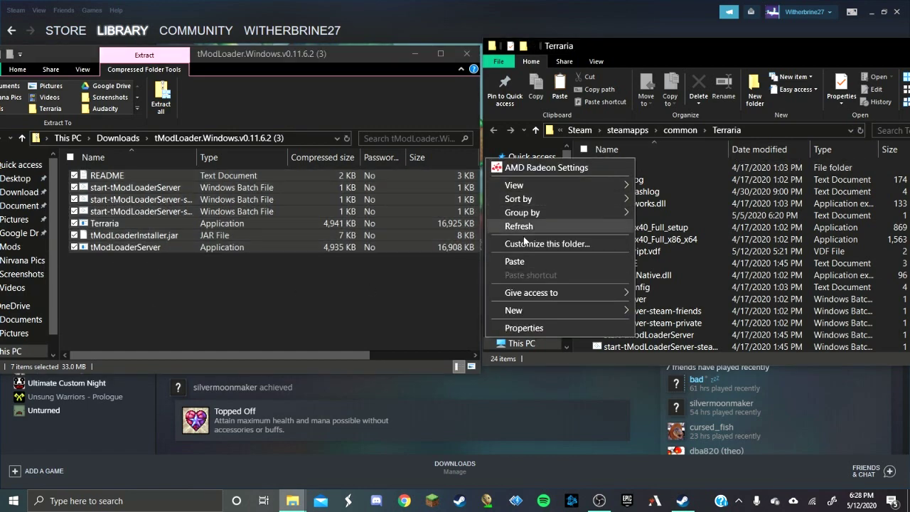
{"action": "left_click", "coordinate": [538, 261]}
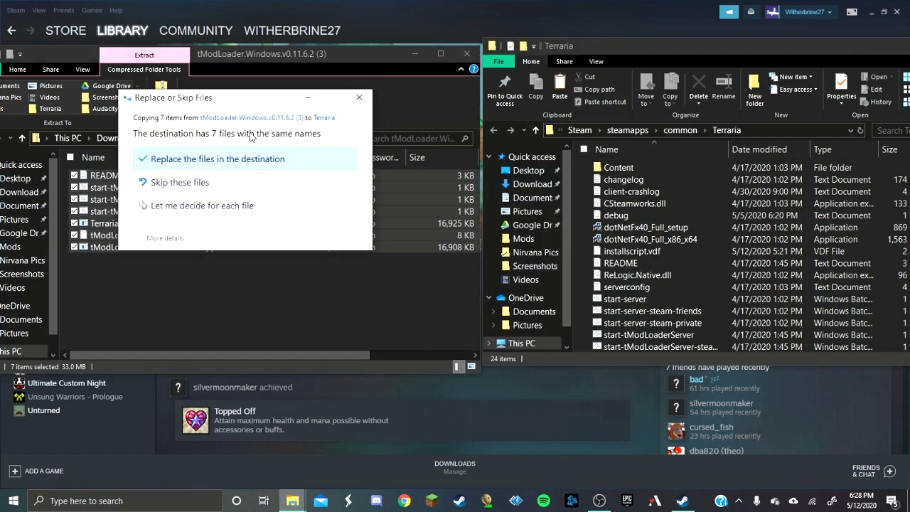
{"action": "left_click", "coordinate": [237, 160]}
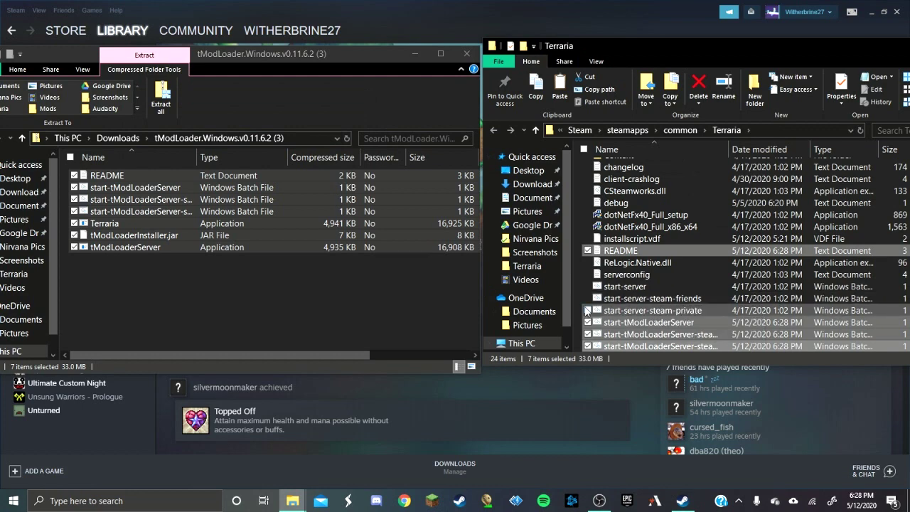
- Look over the copied files, close the Terraria folder and archive windows, and launch Terraria from the Steam library
{"action": "scroll", "coordinate": [684, 315], "scroll_direction": "down", "scroll_amount": 1}
{"action": "scroll", "coordinate": [683, 310], "scroll_direction": "down", "scroll_amount": 1}
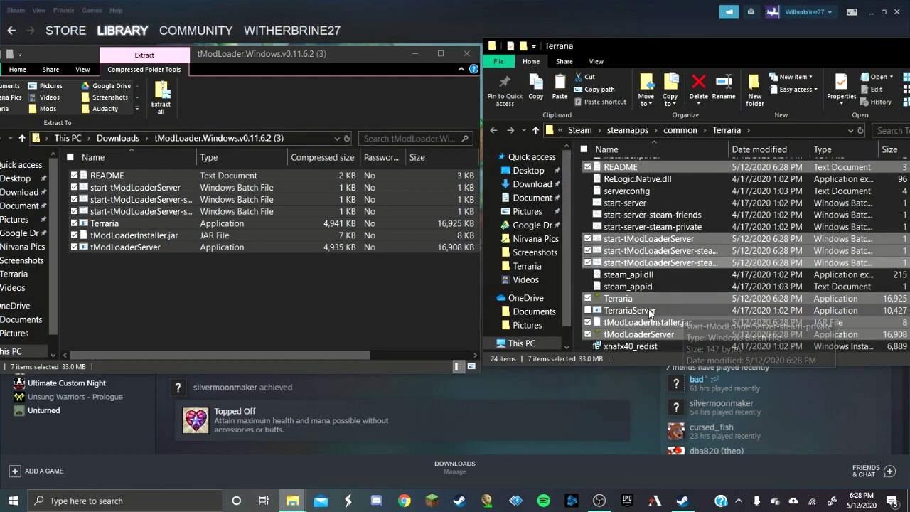
{"action": "left_click", "coordinate": [408, 302]}
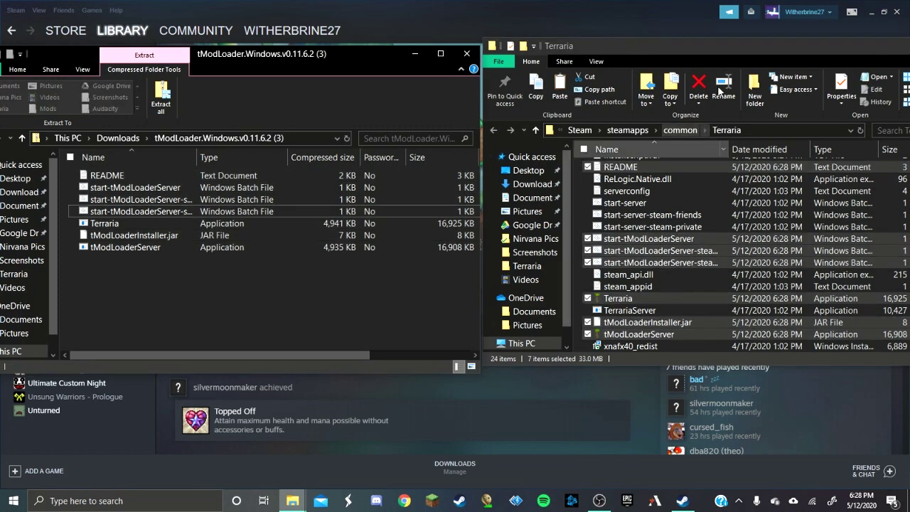
{"action": "left_click_drag", "start_coordinate": [758, 48], "coordinate": [430, 155]}
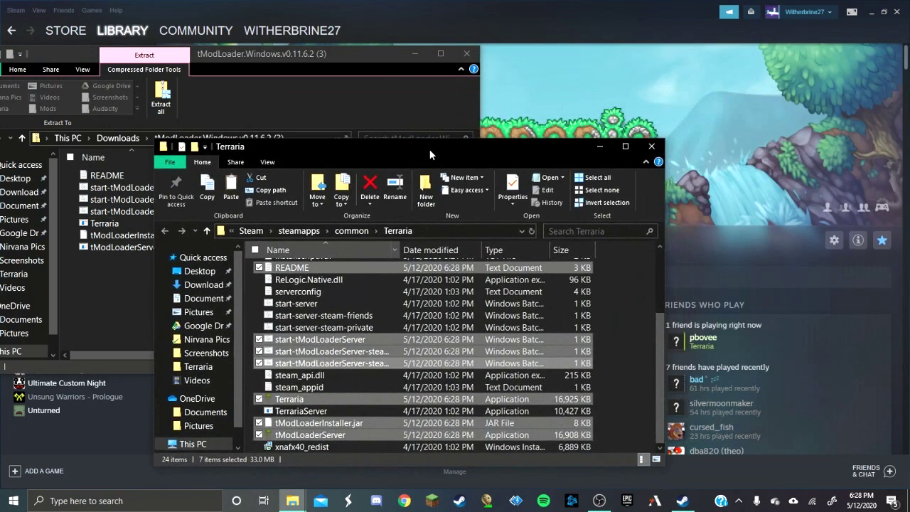
{"action": "left_click", "coordinate": [651, 147]}
{"action": "left_click", "coordinate": [466, 53]}
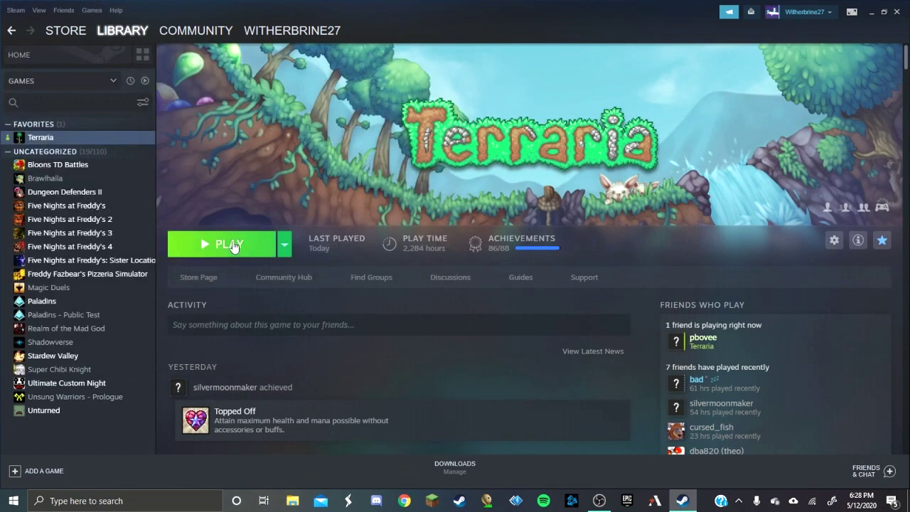
{"action": "left_click", "coordinate": [232, 245]}
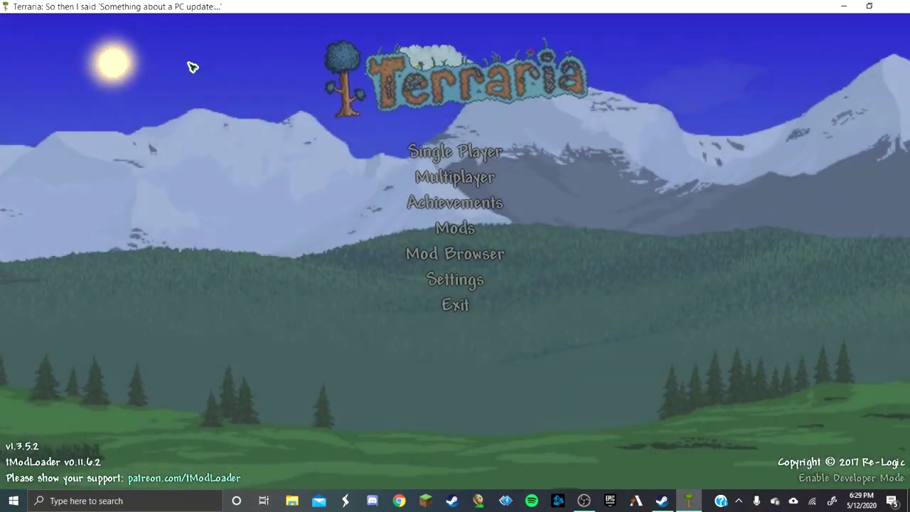
- Open the Mod Browser from Terraria's main menu and search for "Elements Awoken"
{"action": "left_click_drag", "start_coordinate": [118, 62], "coordinate": [907, 116]}
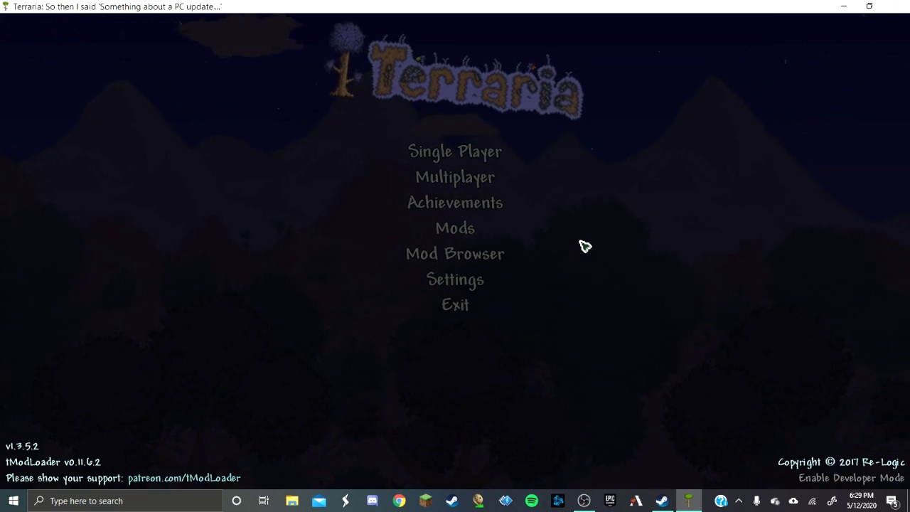
{"action": "left_click", "coordinate": [452, 258]}
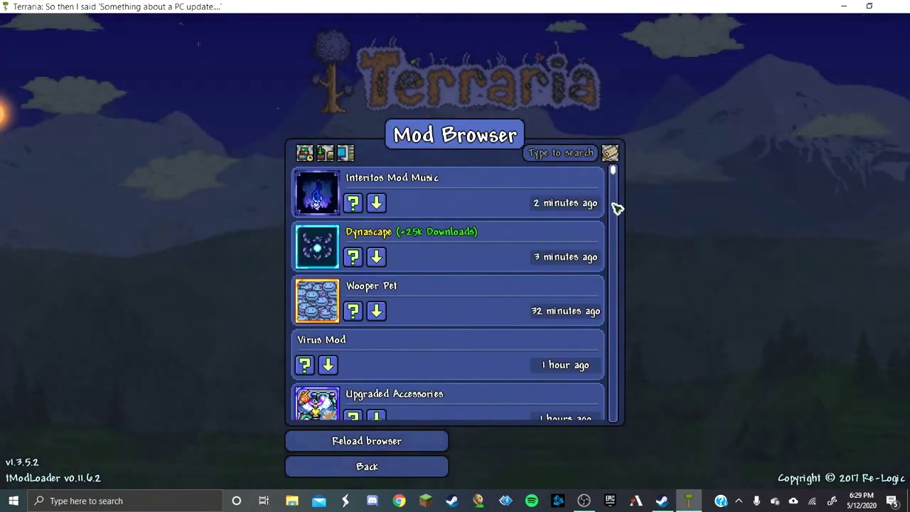
{"action": "scroll", "coordinate": [616, 214], "scroll_direction": "down", "scroll_amount": 10}
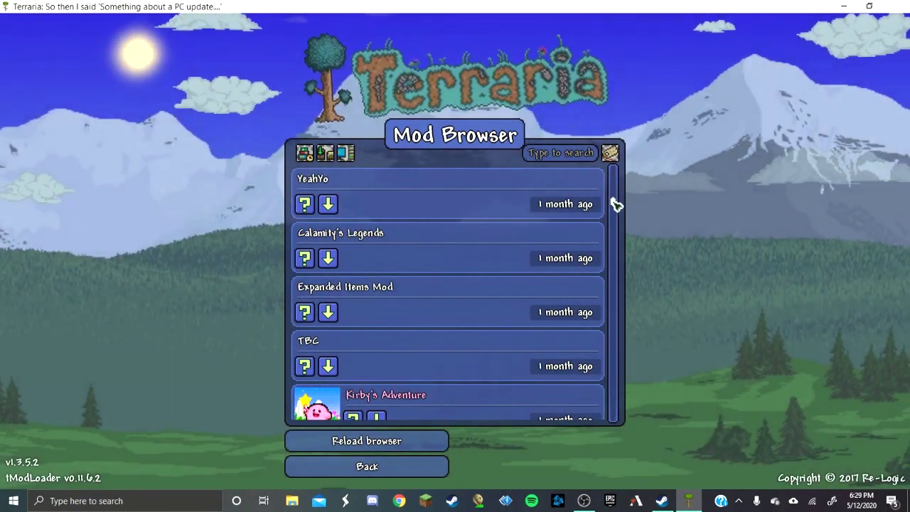
{"action": "scroll", "coordinate": [616, 220], "scroll_direction": "down", "scroll_amount": 3}
{"action": "left_click_drag", "start_coordinate": [615, 233], "coordinate": [611, 149]}
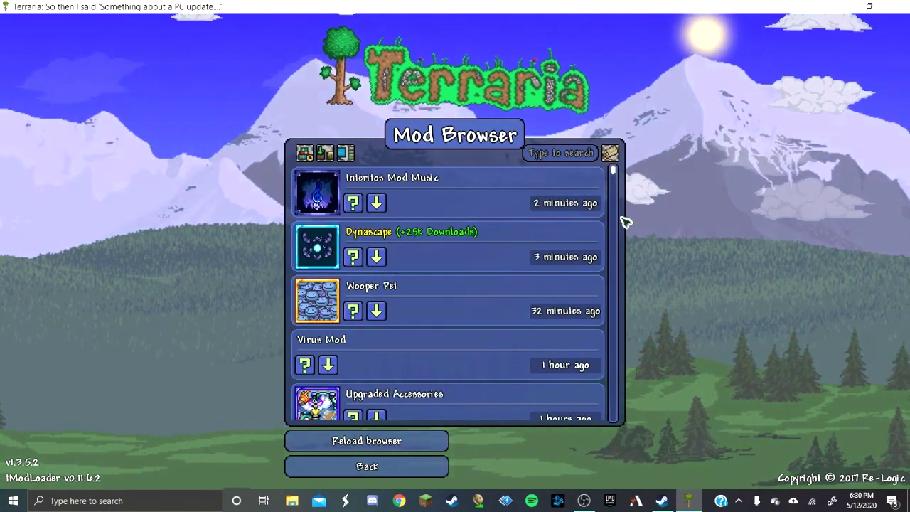
{"action": "type", "text": "Eleme"}
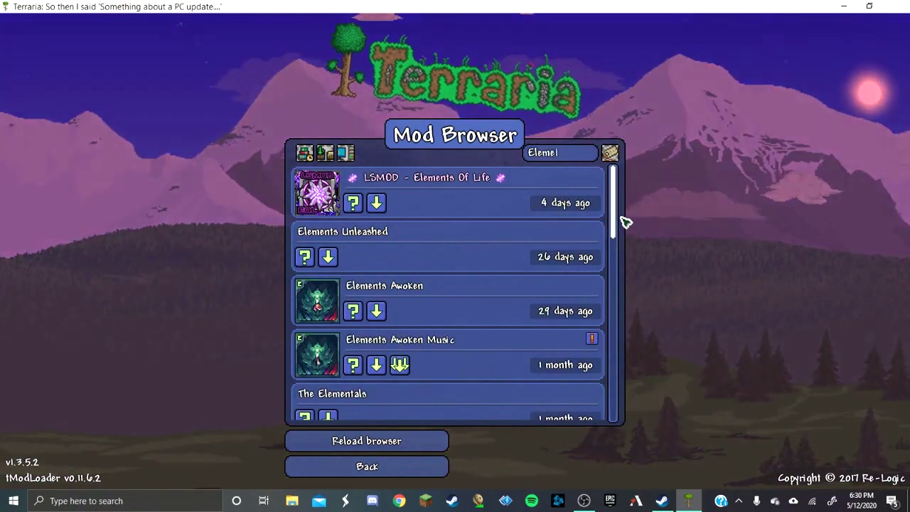
{"action": "type", "text": "nts Awoken"}
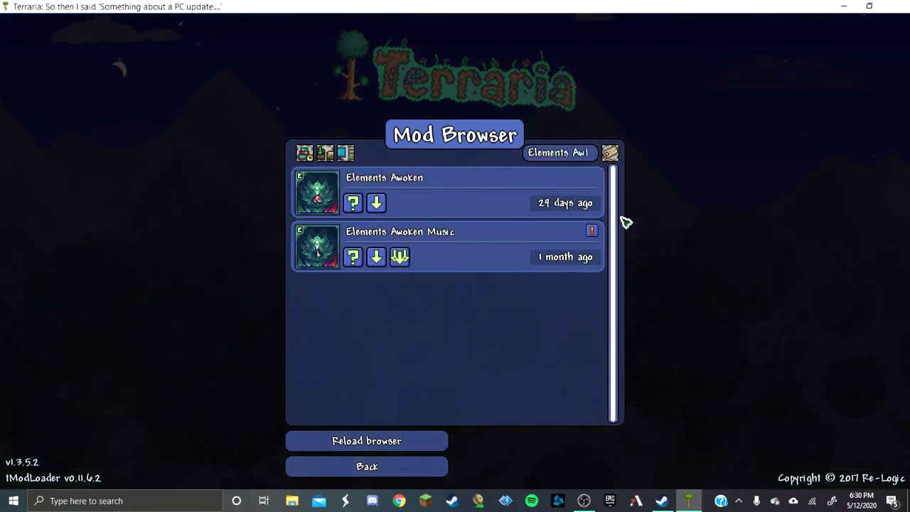
- Read the mod info for Elements Awoken and return to the search results
{"action": "left_click", "coordinate": [353, 204]}
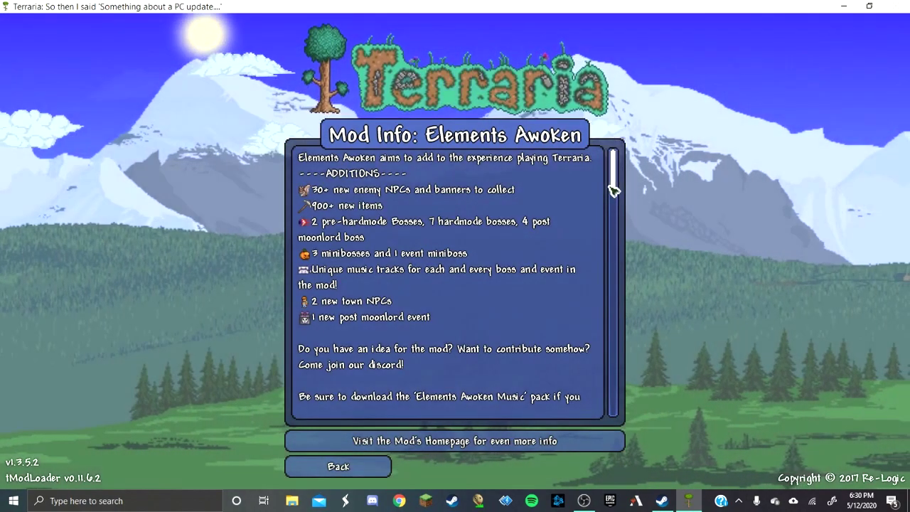
{"action": "scroll", "coordinate": [615, 195], "scroll_direction": "down", "scroll_amount": 1}
{"action": "scroll", "coordinate": [616, 195], "scroll_direction": "down", "scroll_amount": 2}
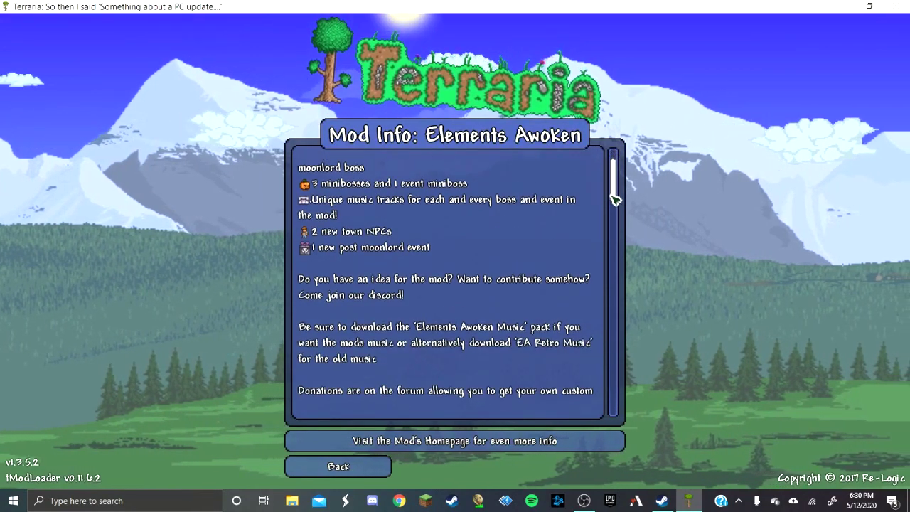
{"action": "scroll", "coordinate": [583, 188], "scroll_direction": "up", "scroll_amount": 4}
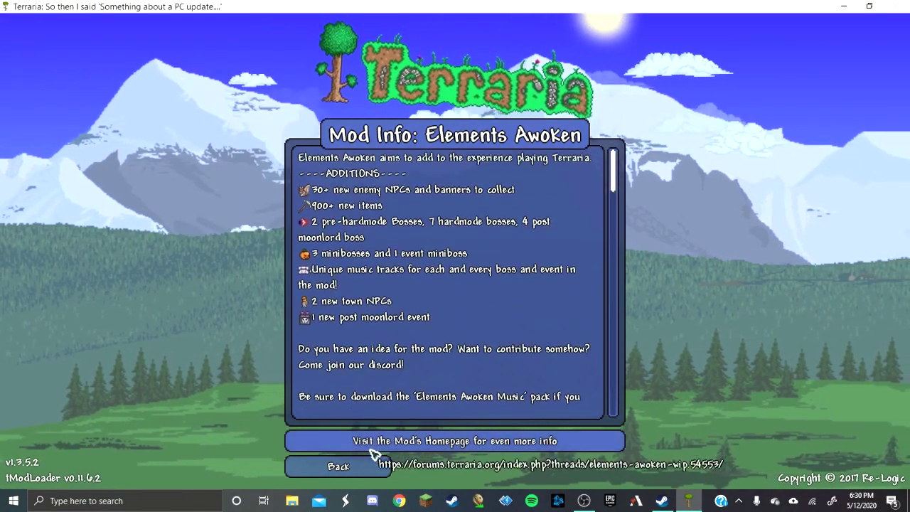
{"action": "left_click", "coordinate": [366, 470]}
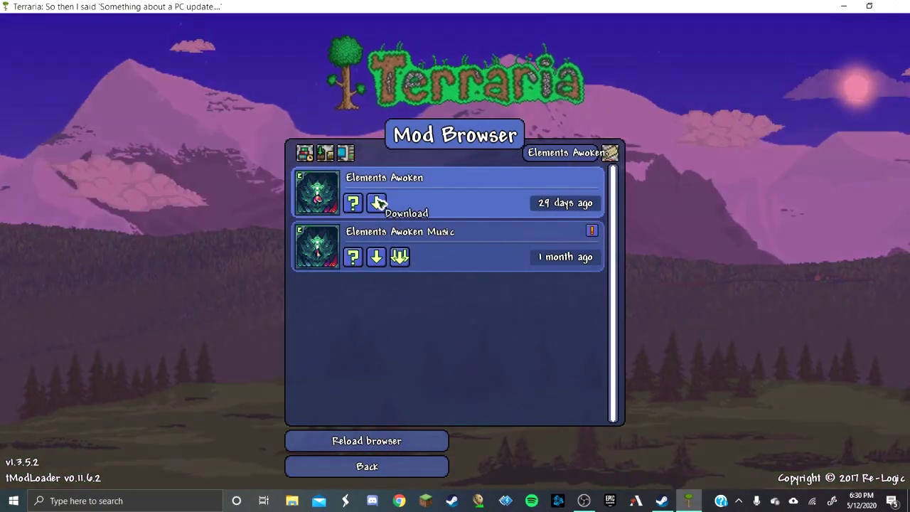
- Download the Elements Awoken mod and go back to the main menu
{"action": "left_click", "coordinate": [376, 204]}
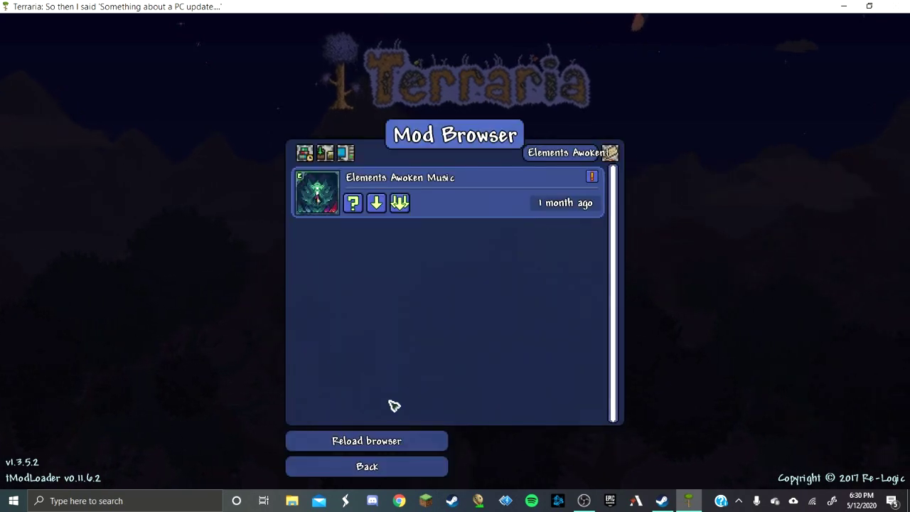
{"action": "left_click", "coordinate": [381, 465]}
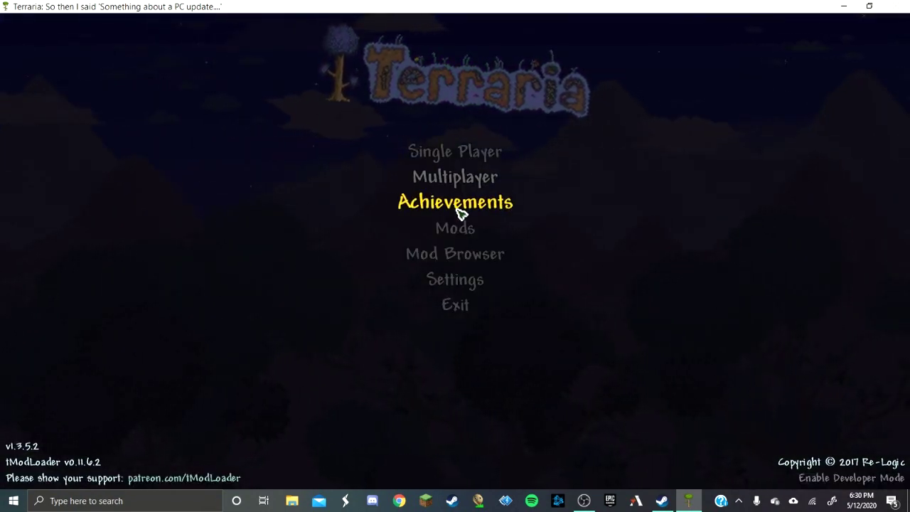
- Open the Mods list from the main menu and look through the installed mods and their enabled status
{"action": "left_click", "coordinate": [459, 155]}
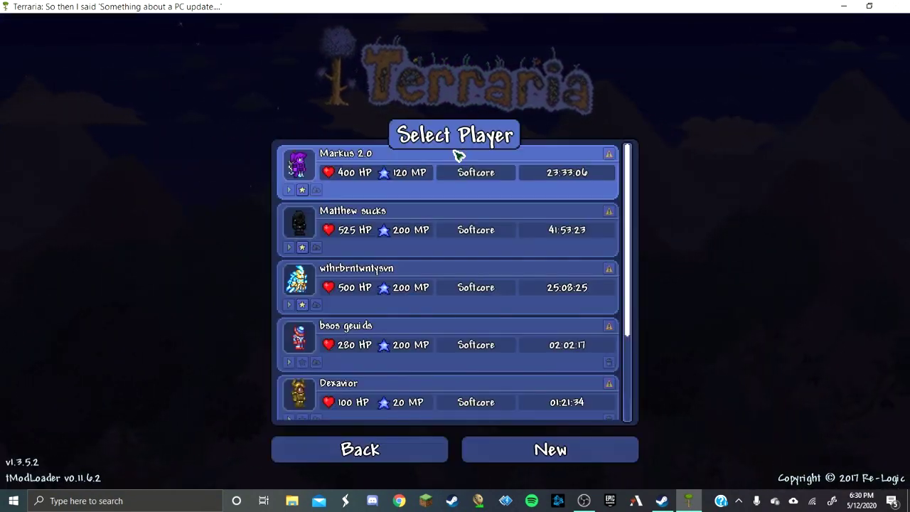
{"action": "left_click", "coordinate": [392, 459]}
{"action": "left_click", "coordinate": [462, 233]}
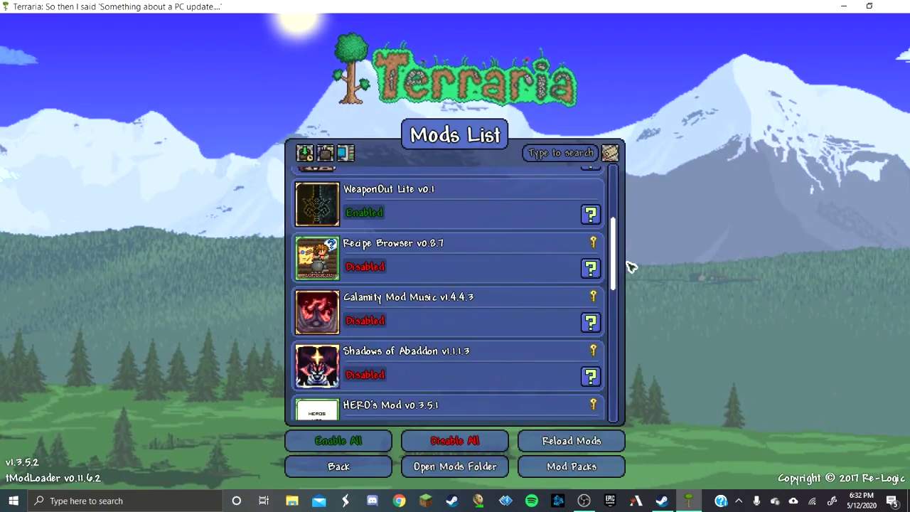
{"action": "left_click_drag", "start_coordinate": [615, 283], "coordinate": [612, 167]}
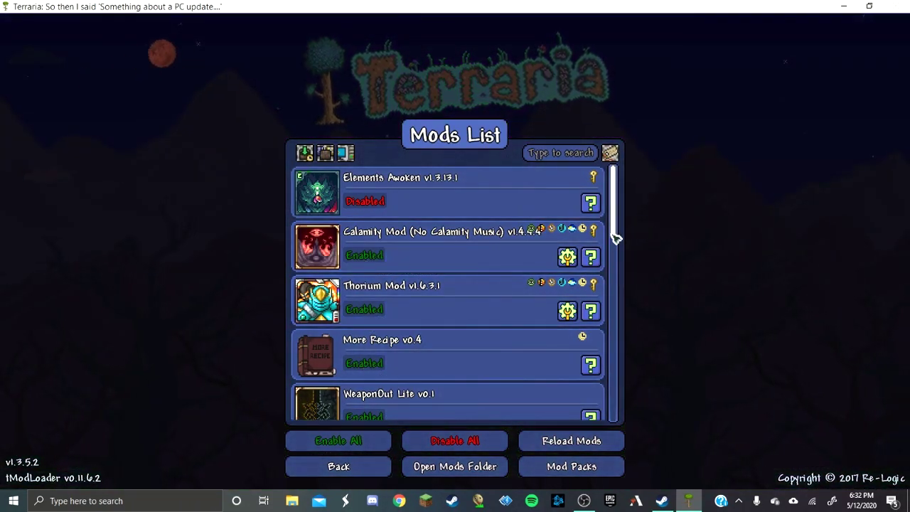
{"action": "scroll", "coordinate": [616, 239], "scroll_direction": "down", "scroll_amount": 2}
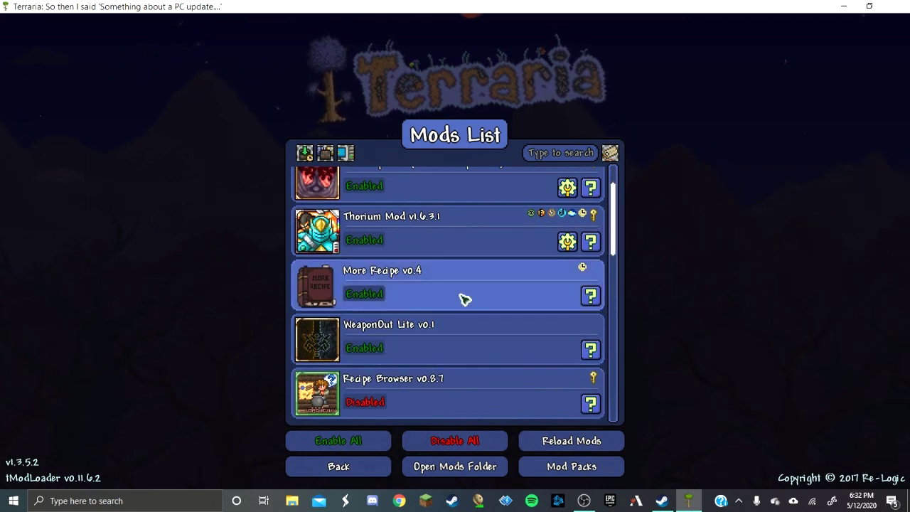
{"action": "scroll", "coordinate": [616, 244], "scroll_direction": "up", "scroll_amount": 2}
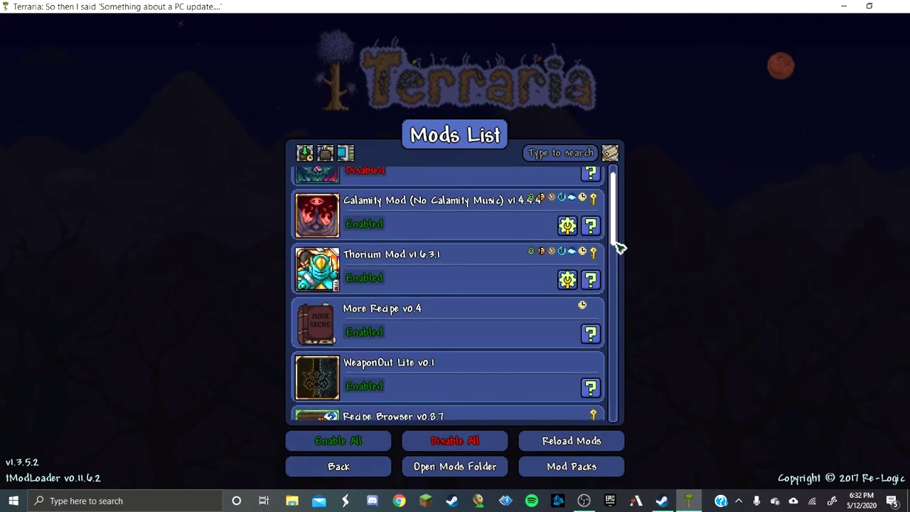
{"action": "scroll", "coordinate": [617, 242], "scroll_direction": "up", "scroll_amount": 1}
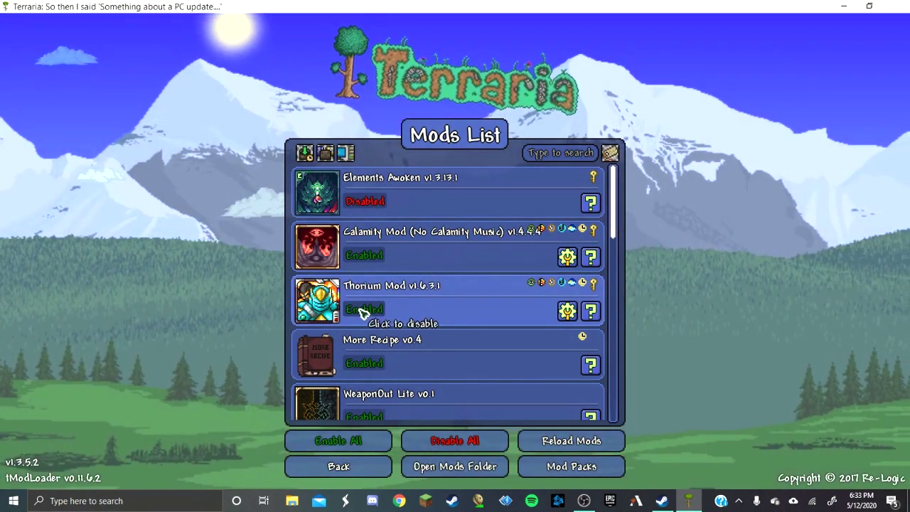
- Disable Thorium Mod, More Recipe and WeaponOut Lite in the Mods list
{"action": "left_click", "coordinate": [363, 313]}
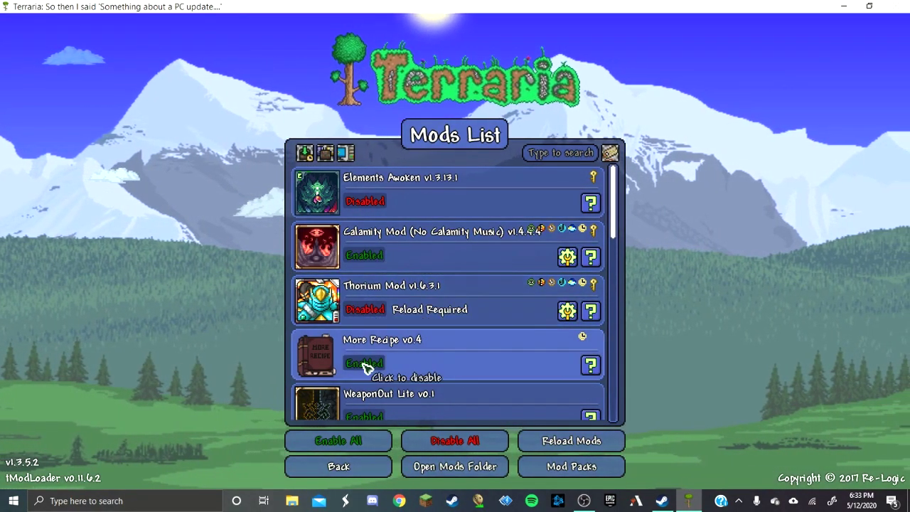
{"action": "left_click", "coordinate": [363, 363]}
{"action": "left_click", "coordinate": [365, 415]}
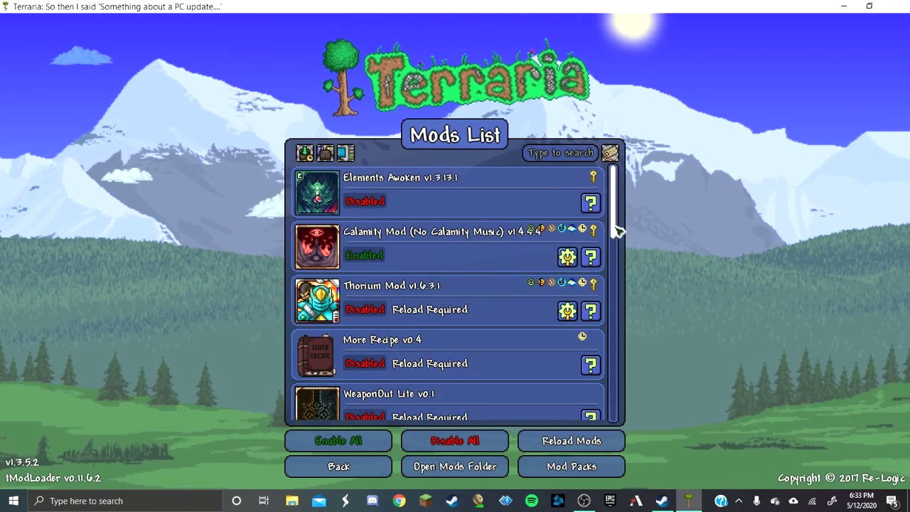
{"action": "left_click_drag", "start_coordinate": [615, 230], "coordinate": [632, 213]}
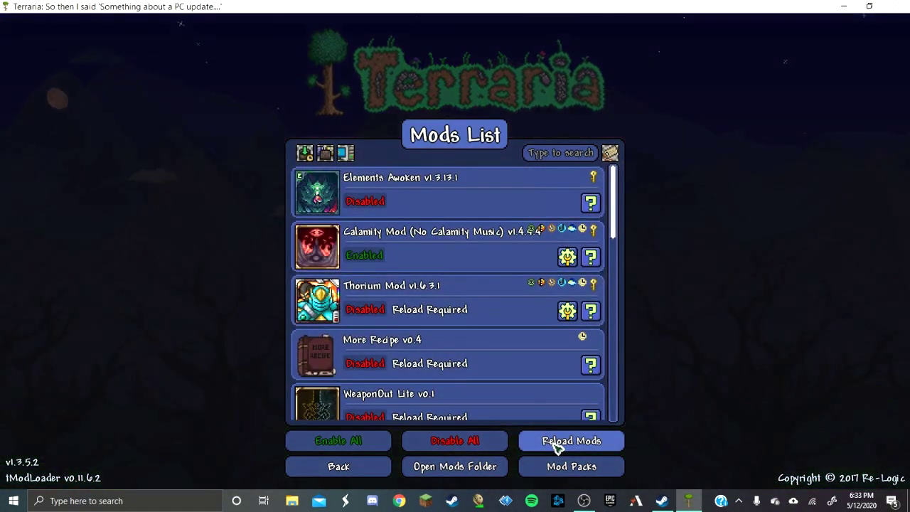
- Reload the mods to apply the enabled and disabled selection, and enter single-player mode
{"action": "left_click", "coordinate": [551, 442]}
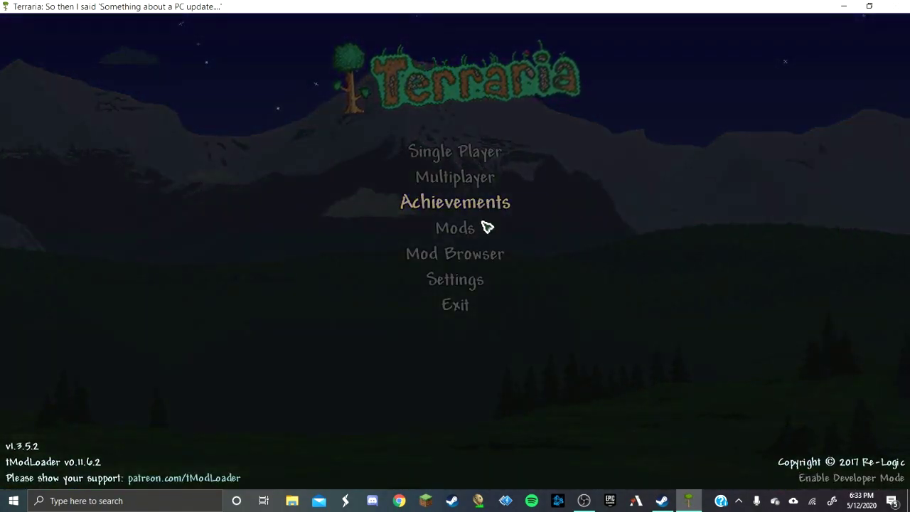
{"action": "left_click", "coordinate": [436, 155]}
- Select the 600 HP, 200 MP softcore character and load the world Calamity Let's Play
{"action": "scroll", "coordinate": [301, 263], "scroll_direction": "up", "scroll_amount": 3}
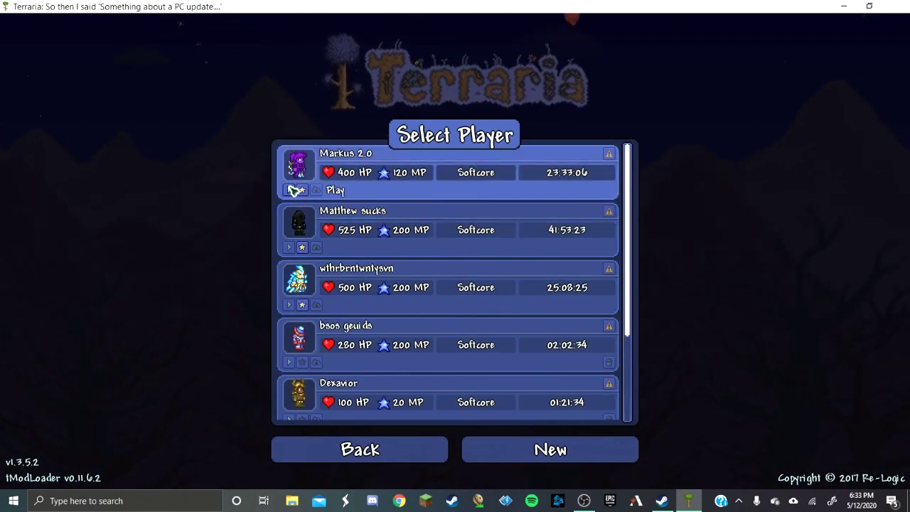
{"action": "scroll", "coordinate": [291, 359], "scroll_direction": "down", "scroll_amount": 3}
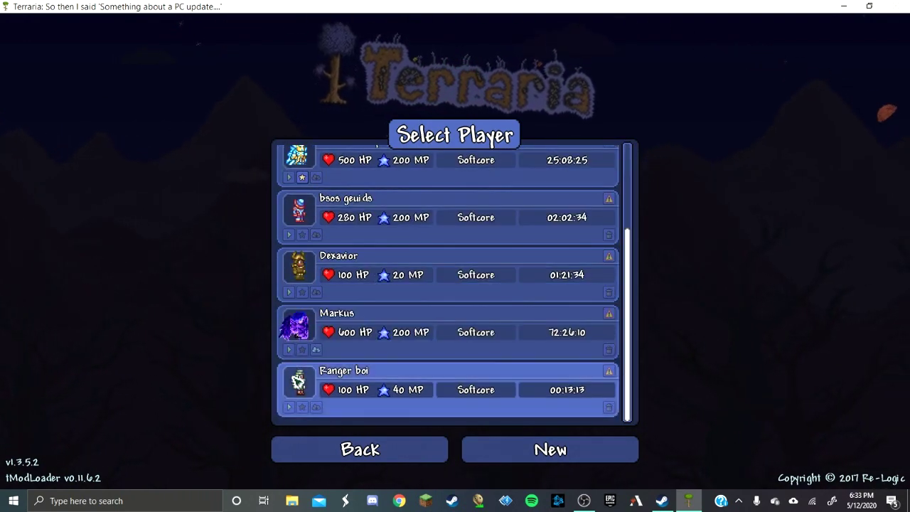
{"action": "left_click", "coordinate": [291, 351]}
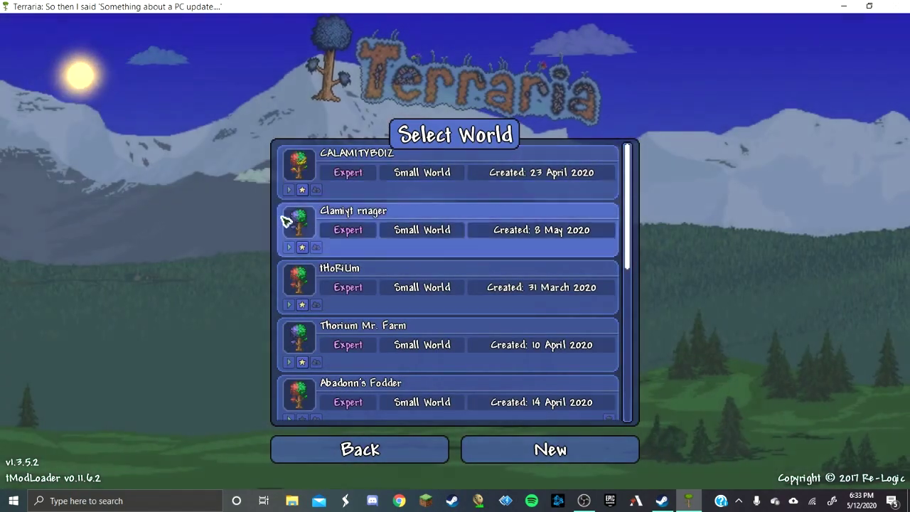
{"action": "scroll", "coordinate": [290, 325], "scroll_direction": "down", "scroll_amount": 10}
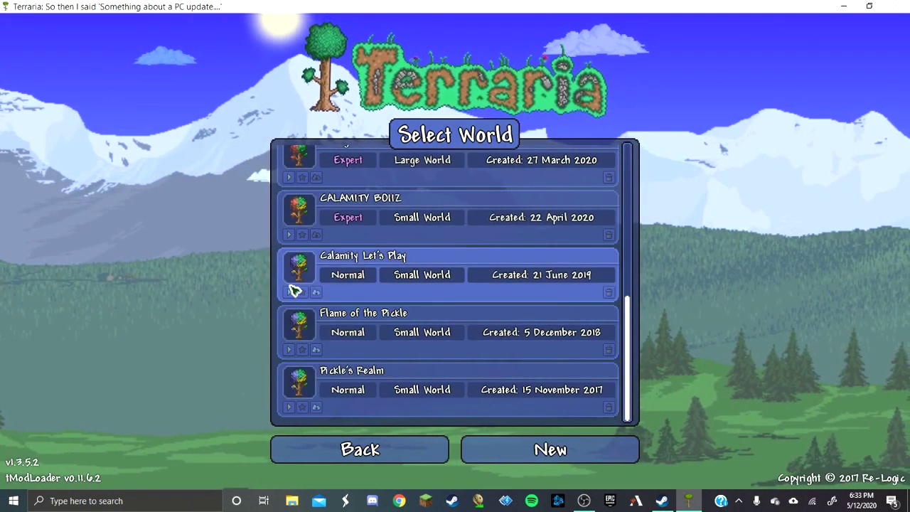
{"action": "left_click", "coordinate": [290, 293]}
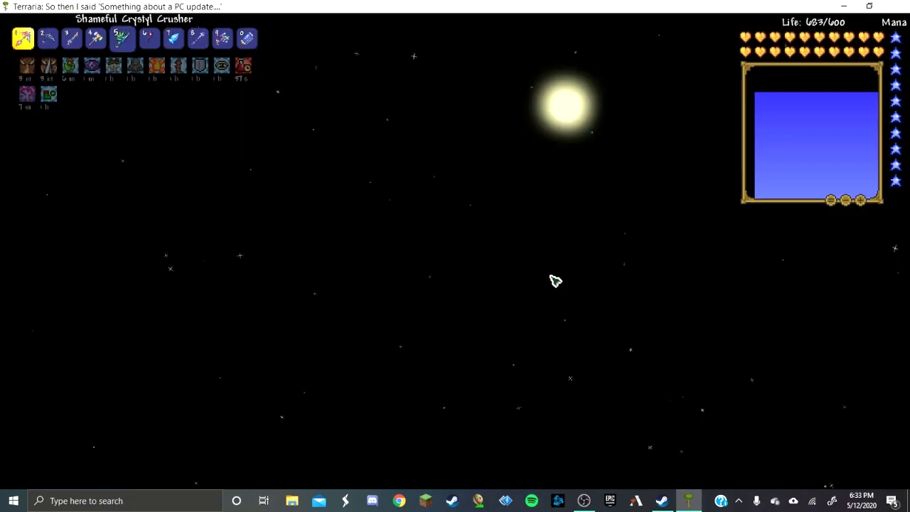
- Move the character east from the base, past the water and over to the snow area
{"action": "key", "text": "d"}
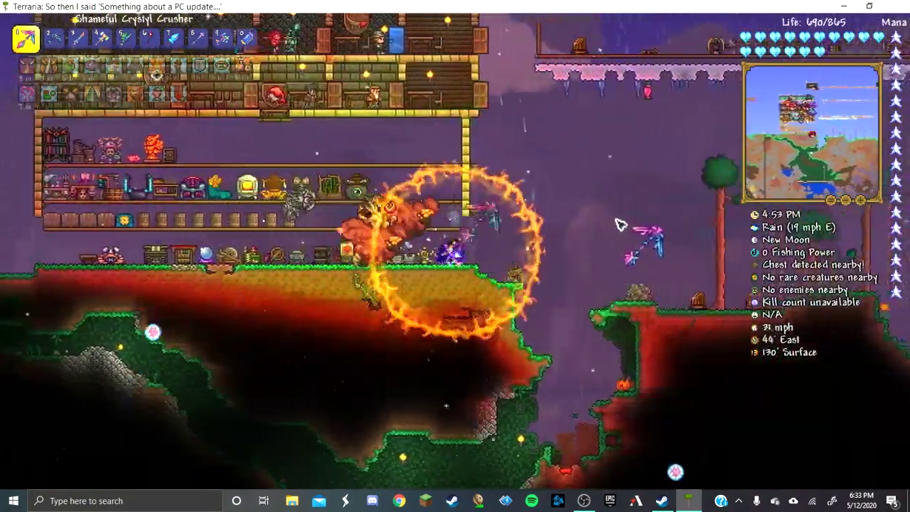
{"action": "key", "text": "d"}
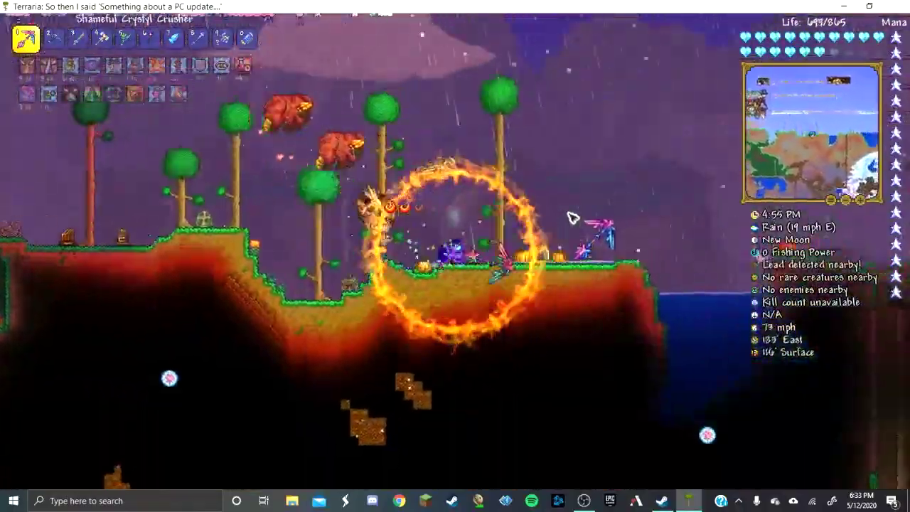
{"action": "key", "text": "Escape"}
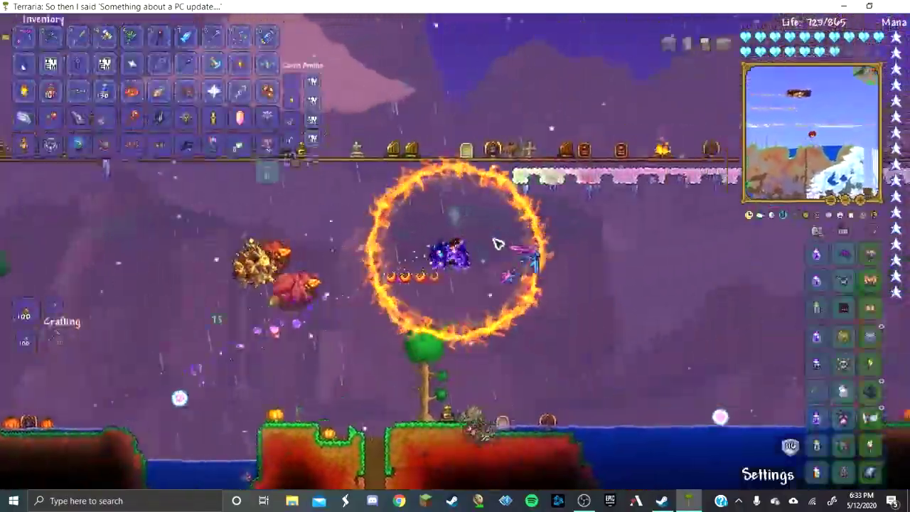
{"action": "key", "text": "d"}
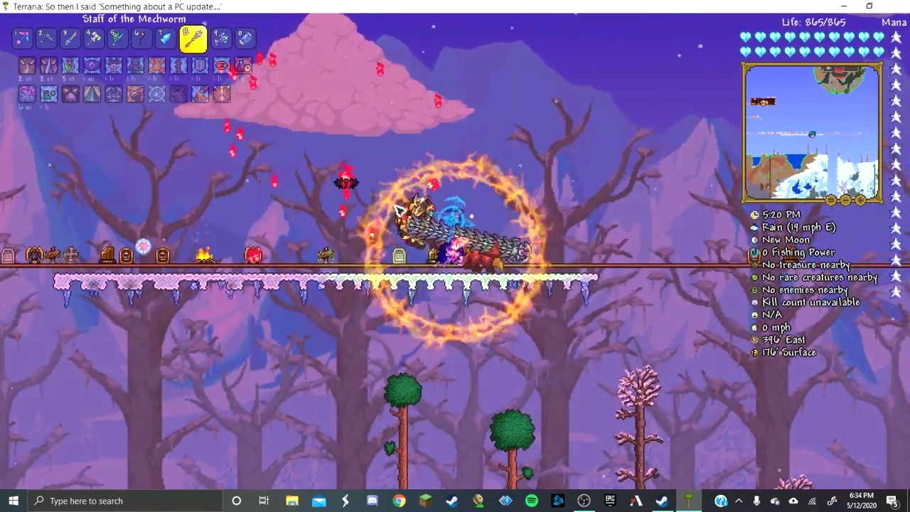
- Swap the Dragon Egg from the inventory into hotbar slot 8, storing the Staff of the Mechworm in its former slot
{"action": "key", "text": "Escape"}
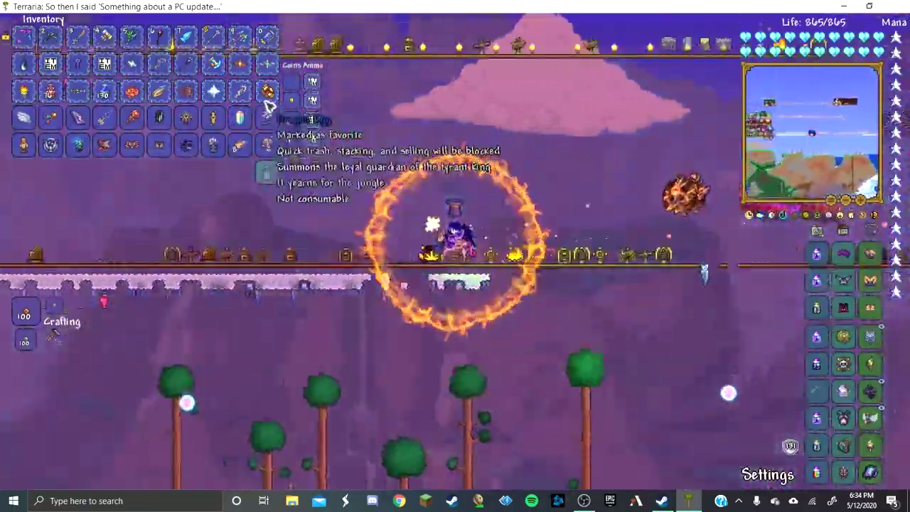
{"action": "left_click", "coordinate": [267, 93]}
{"action": "left_click", "coordinate": [204, 41]}
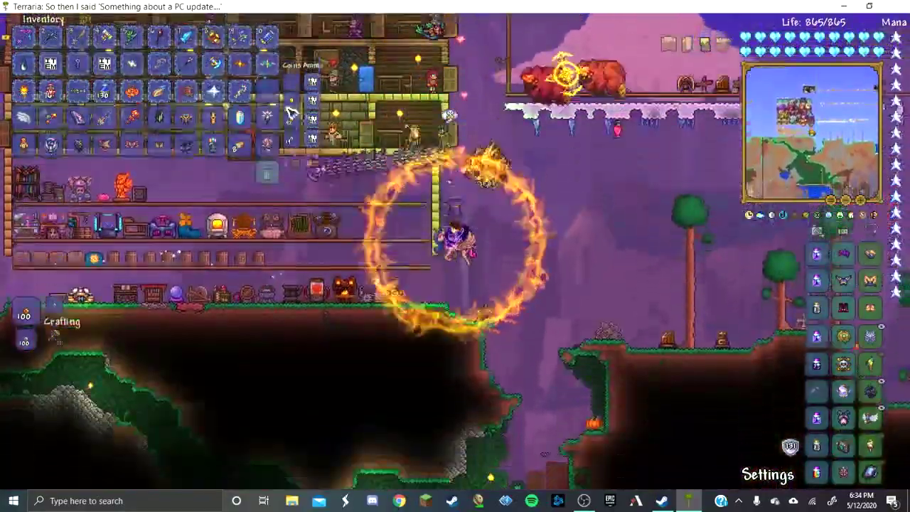
{"action": "left_click", "coordinate": [270, 91]}
- Travel west from the base across the desert to the jungle arena and close the inventory with the Dragon Egg selected
{"action": "key", "text": "a"}
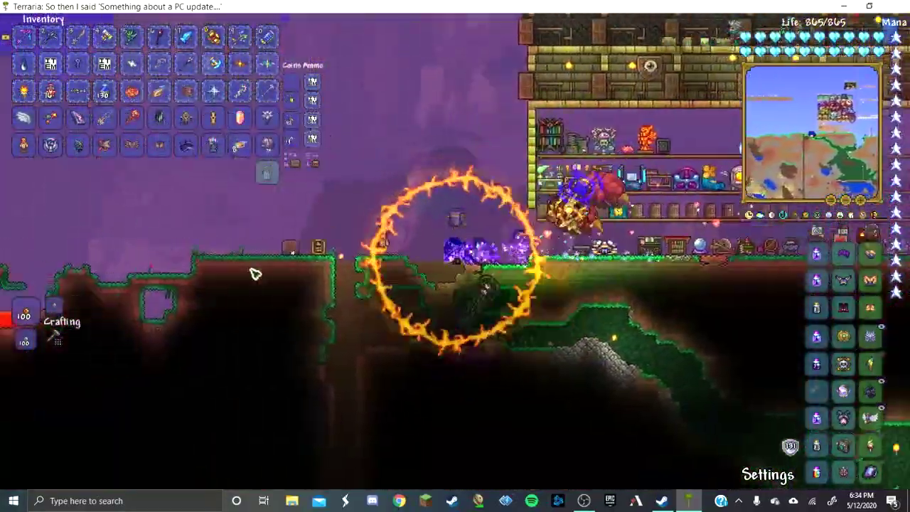
{"action": "key", "text": "a"}
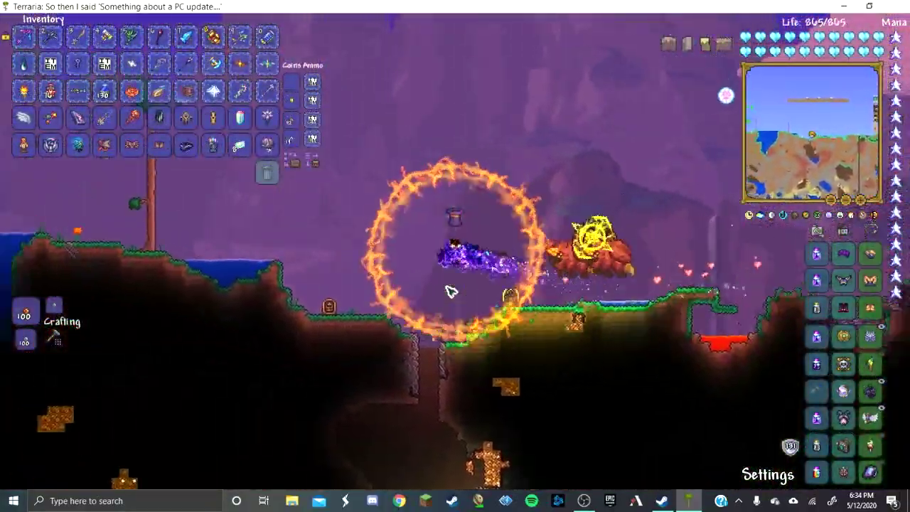
{"action": "key", "text": "a"}
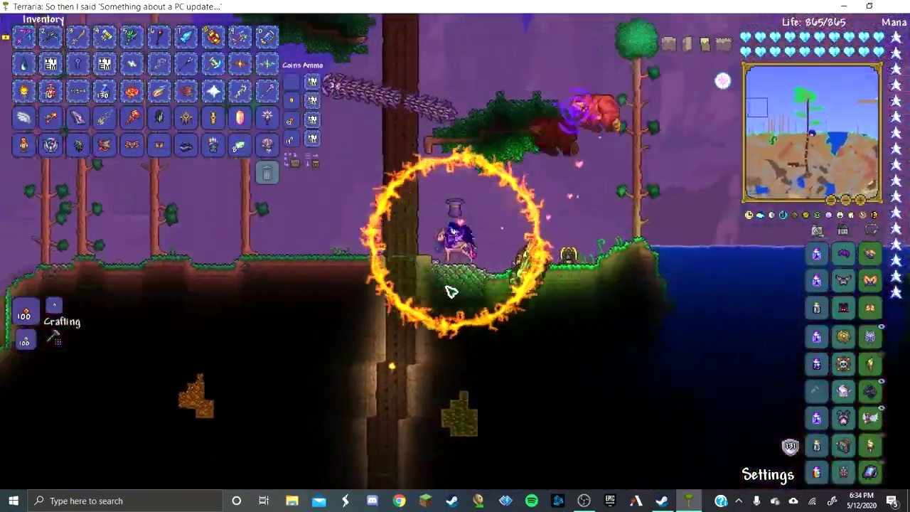
{"action": "key", "text": "a"}
{"action": "key", "text": "space"}
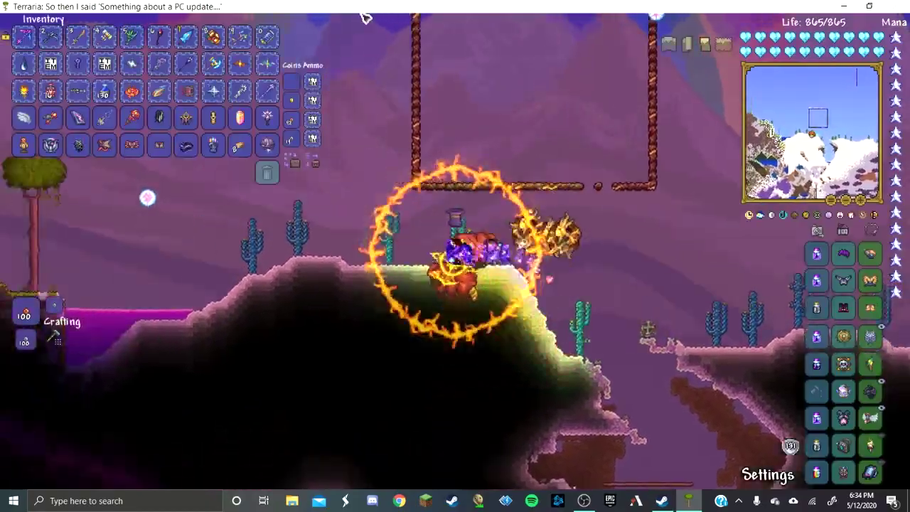
{"action": "key", "text": "a"}
{"action": "mouse_move", "coordinate": [217, 34]}
{"action": "key", "text": "space"}
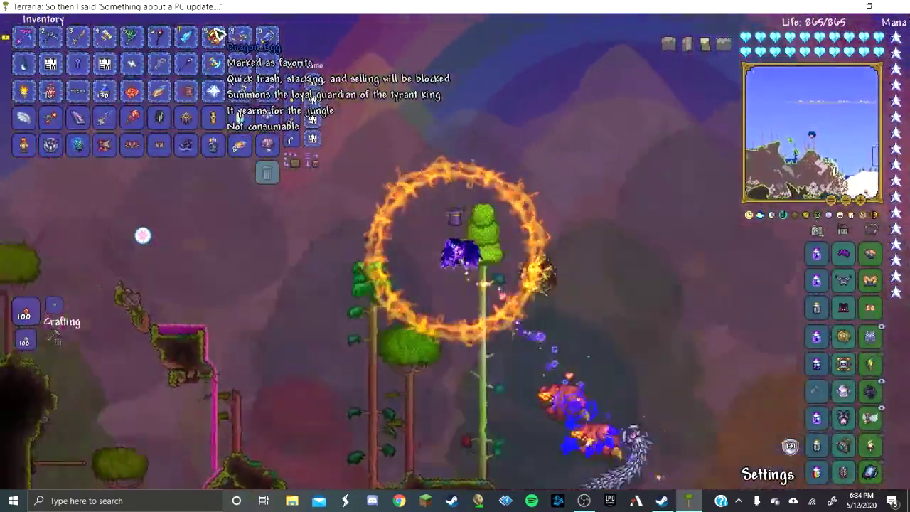
{"action": "key", "text": "a"}
{"action": "key", "text": "Escape"}
{"action": "key", "text": "a"}
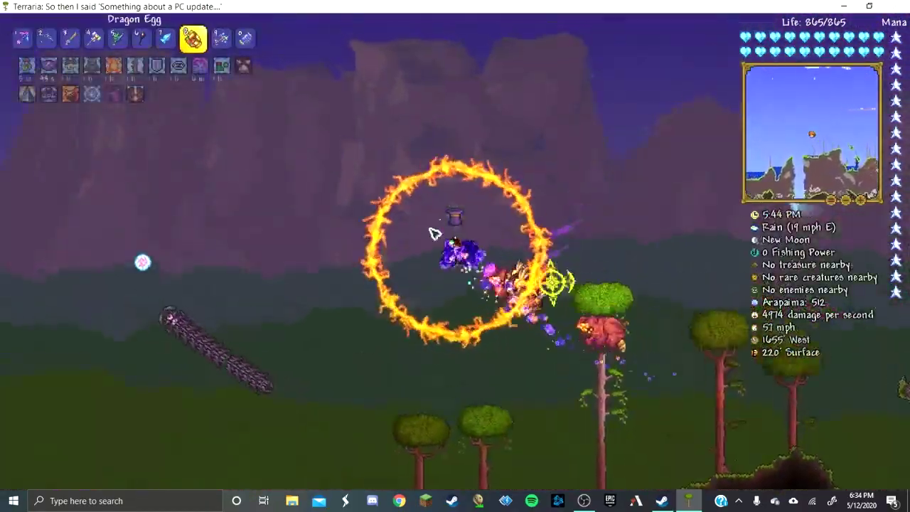
{"action": "key", "text": "a"}
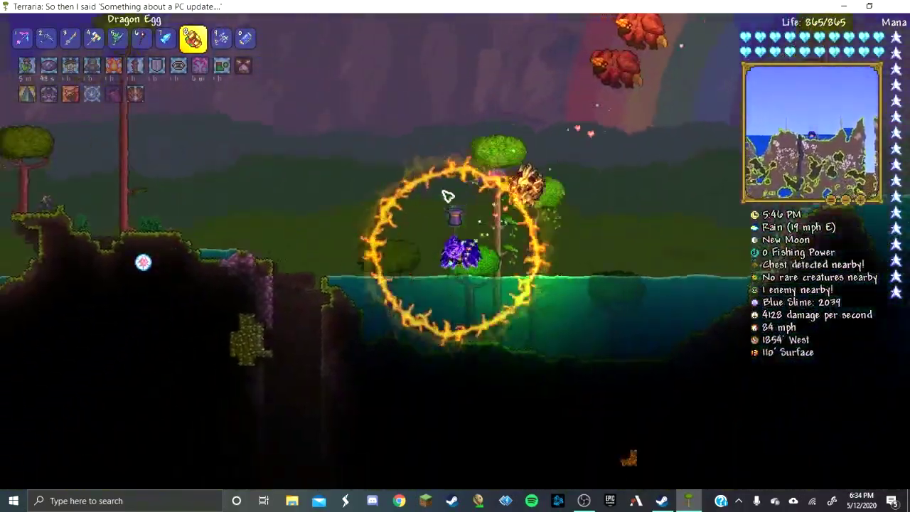
{"action": "key", "text": "a"}
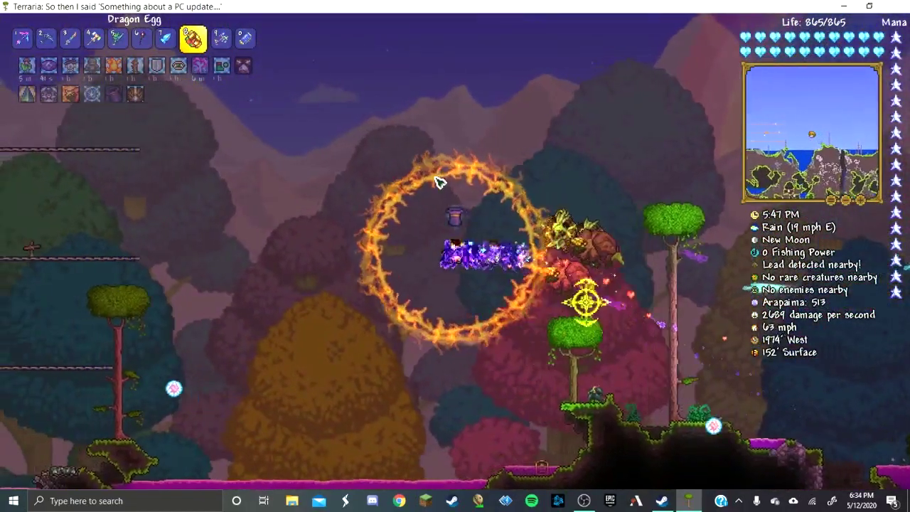
- Summon Yharon at the jungle arena with the Dragon Egg, switch to the Temporal Umbrella and start attacking the boss
{"action": "key", "text": "a"}
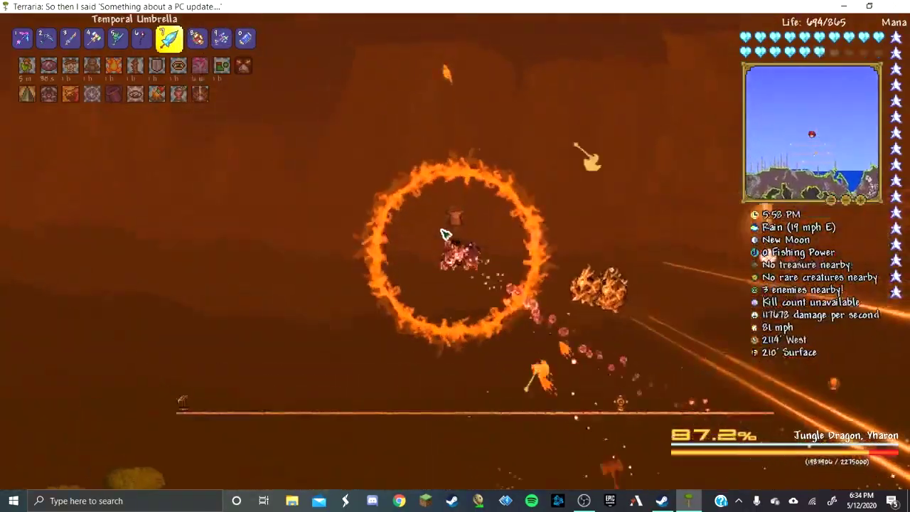
{"action": "key", "text": "d"}
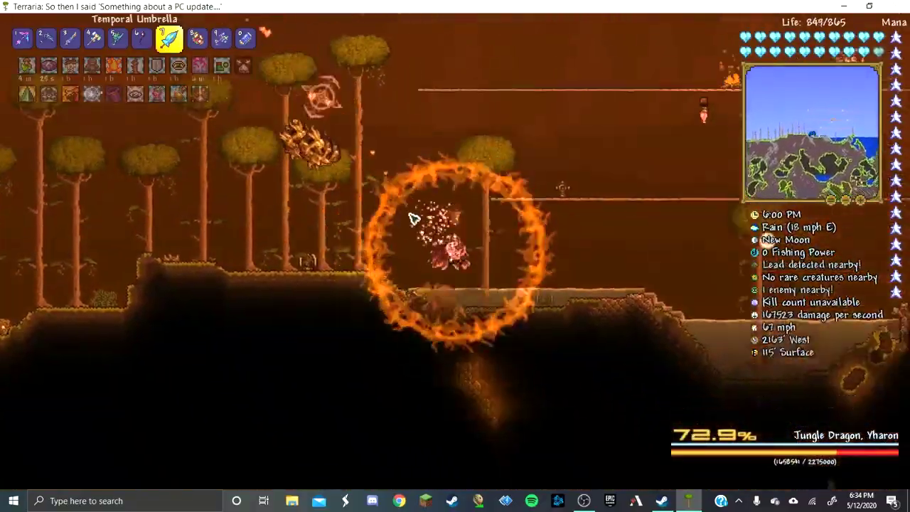
{"action": "key", "text": "d"}
{"action": "key", "text": "space"}
{"action": "key", "text": "a"}
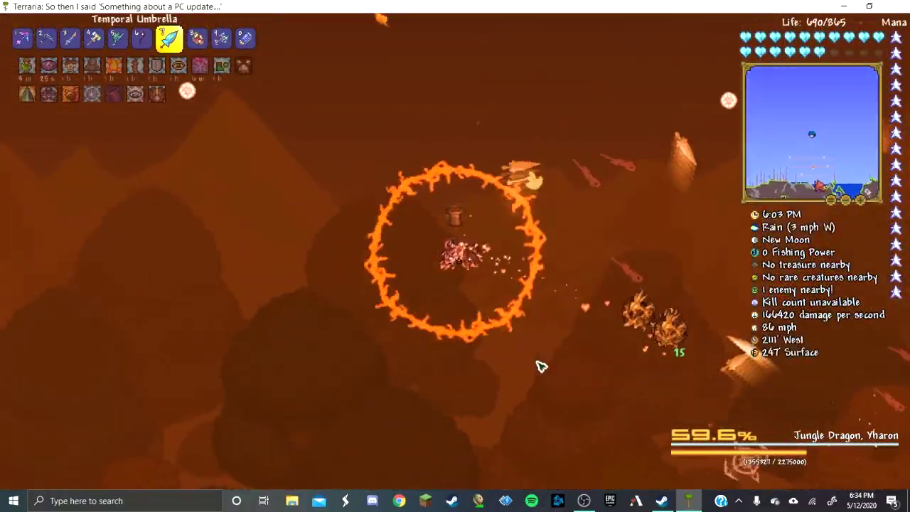
{"action": "key", "text": "d"}
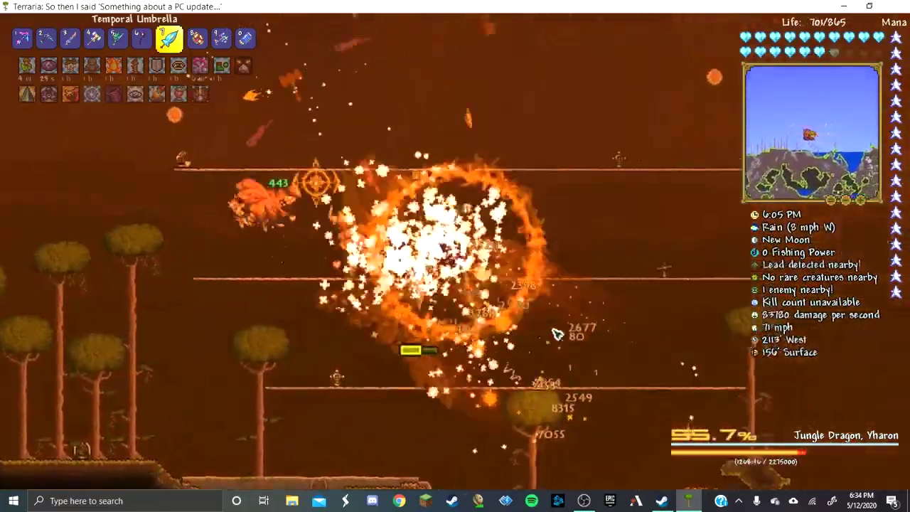
{"action": "key", "text": "space"}
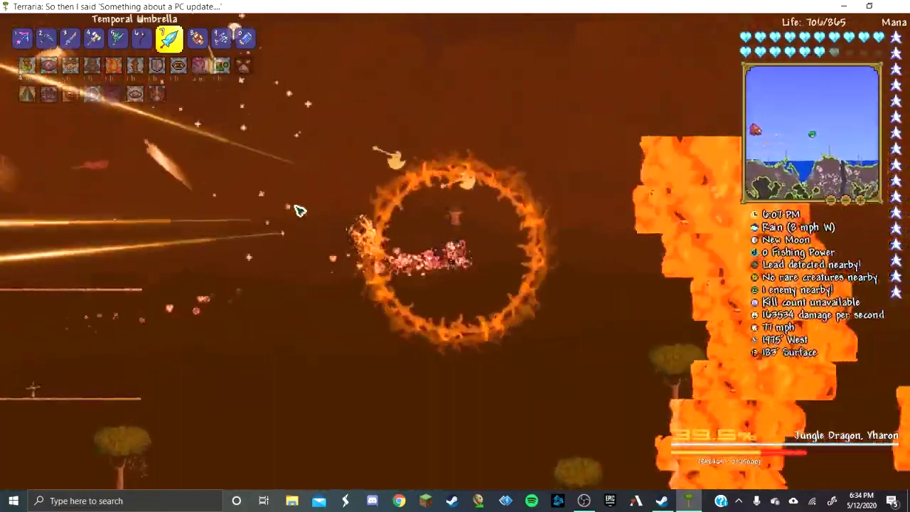
- Fight Yharon through the first phase, flying back and forth above the arena platforms while the summoned minions attack
{"action": "key", "text": "space"}
{"action": "key", "text": "a"}
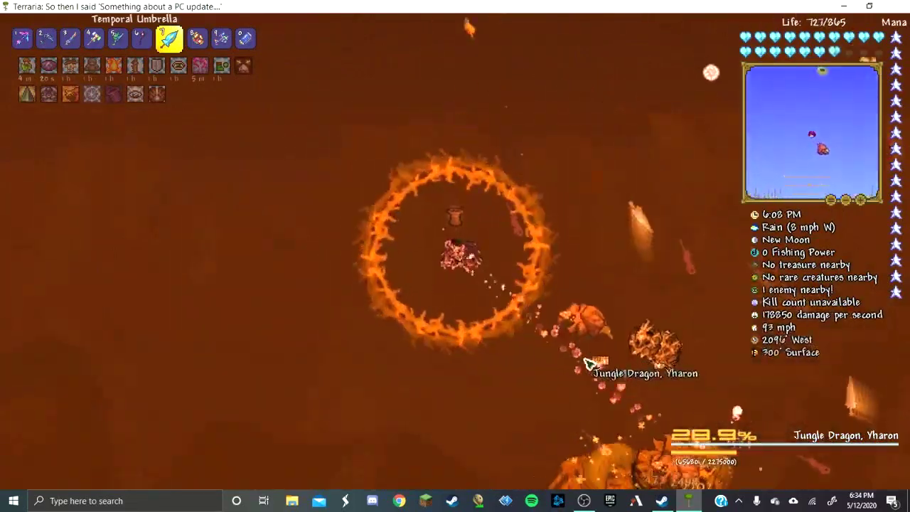
{"action": "key", "text": "a"}
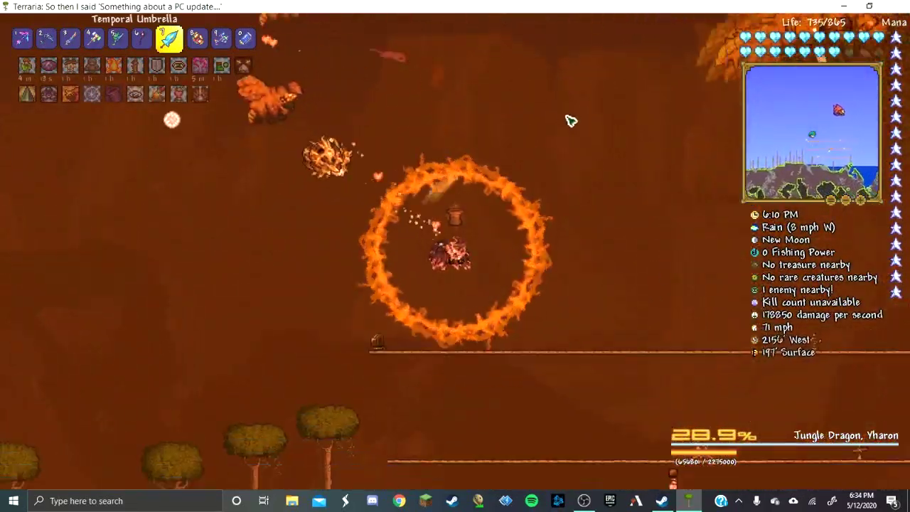
{"action": "key", "text": "d"}
{"action": "key", "text": "space"}
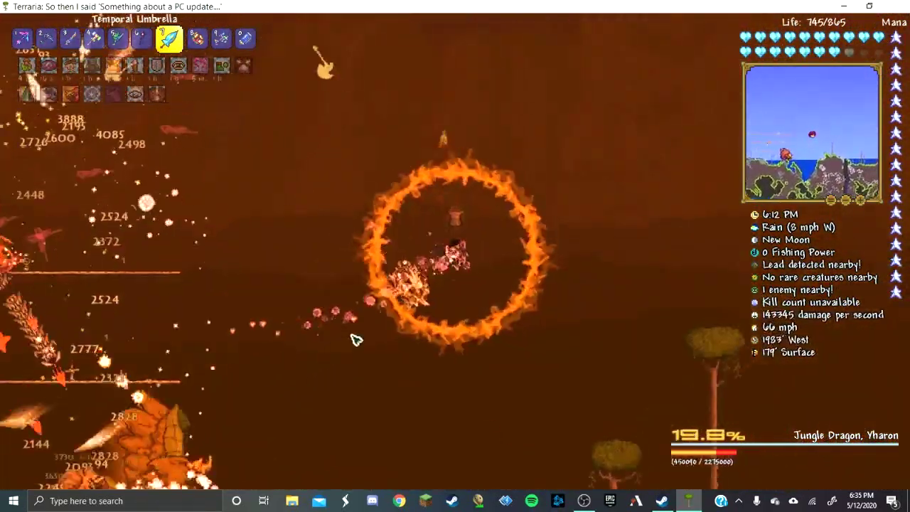
{"action": "key", "text": "a"}
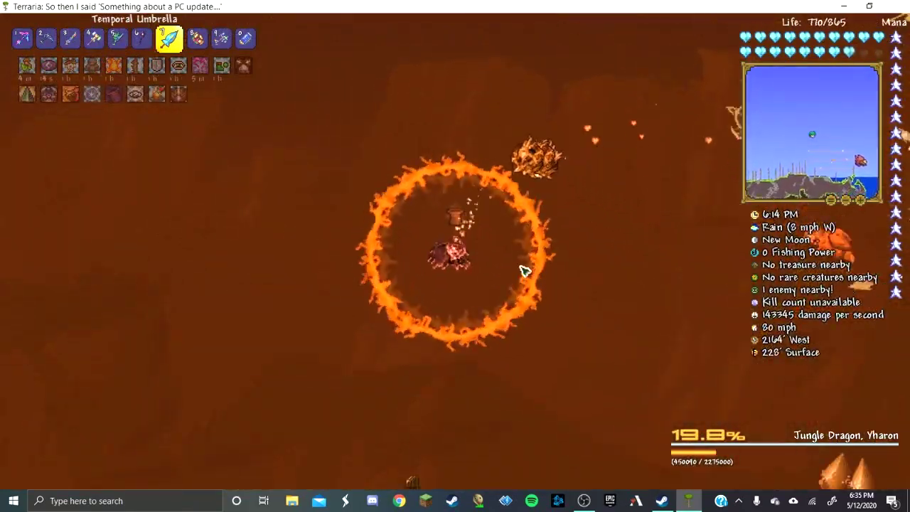
{"action": "key", "text": "d"}
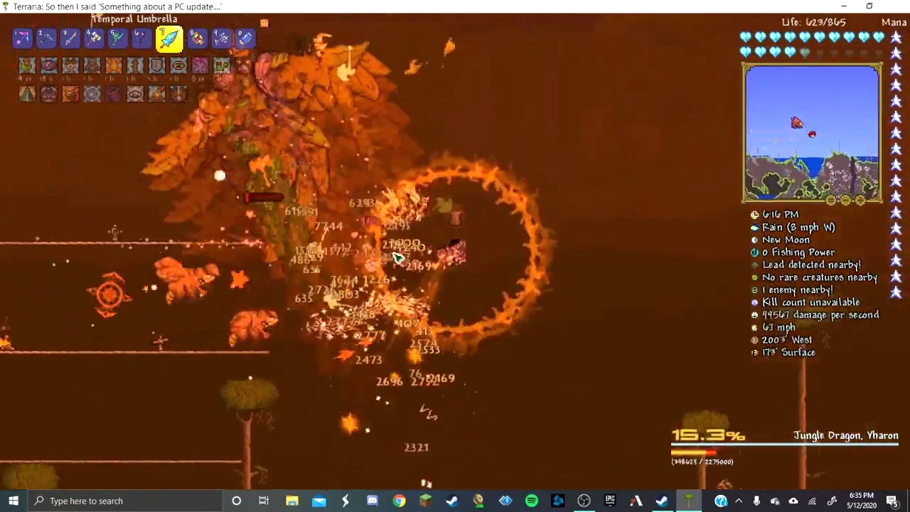
{"action": "key", "text": "a"}
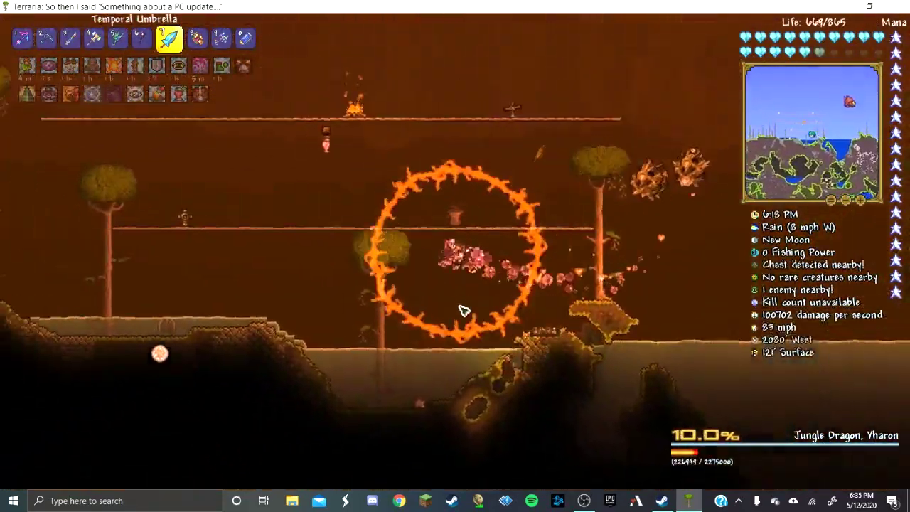
{"action": "key", "text": "space"}
{"action": "key", "text": "d"}
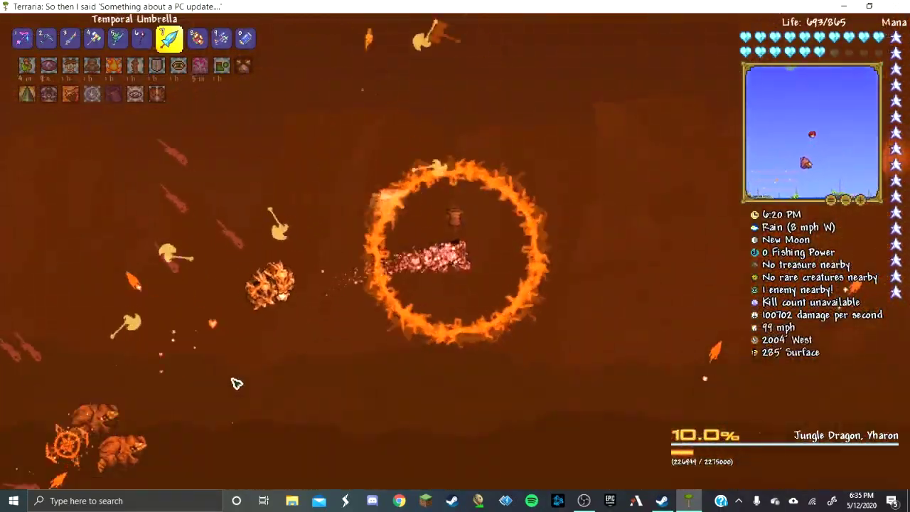
- Evade Yharon's fireballs during the phase change by flying west past the arena and back east high above it
{"action": "key", "text": "a"}
{"action": "key", "text": "space"}
{"action": "key", "text": "a"}
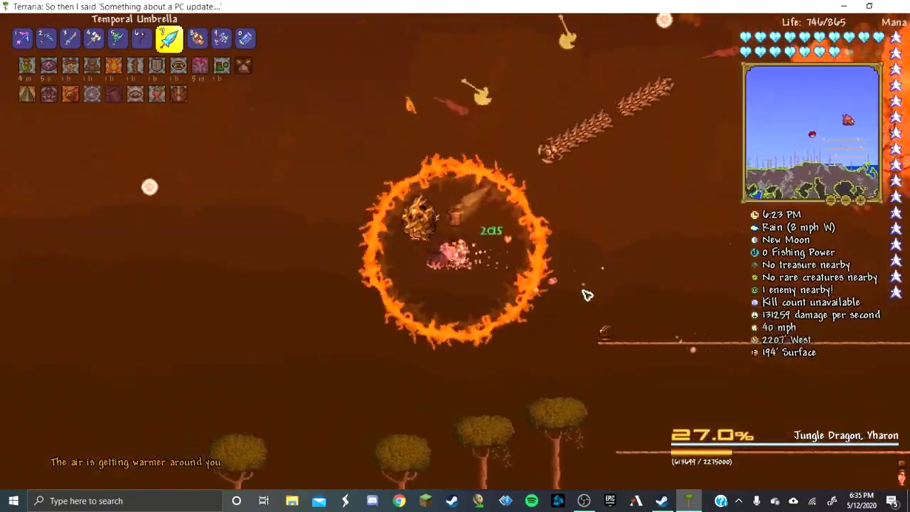
{"action": "key", "text": "space"}
{"action": "key", "text": "d"}
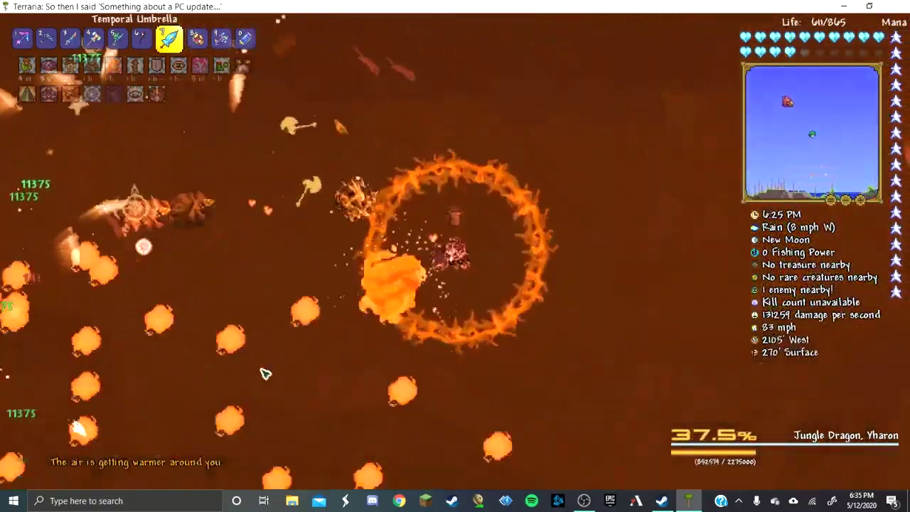
{"action": "key", "text": "a"}
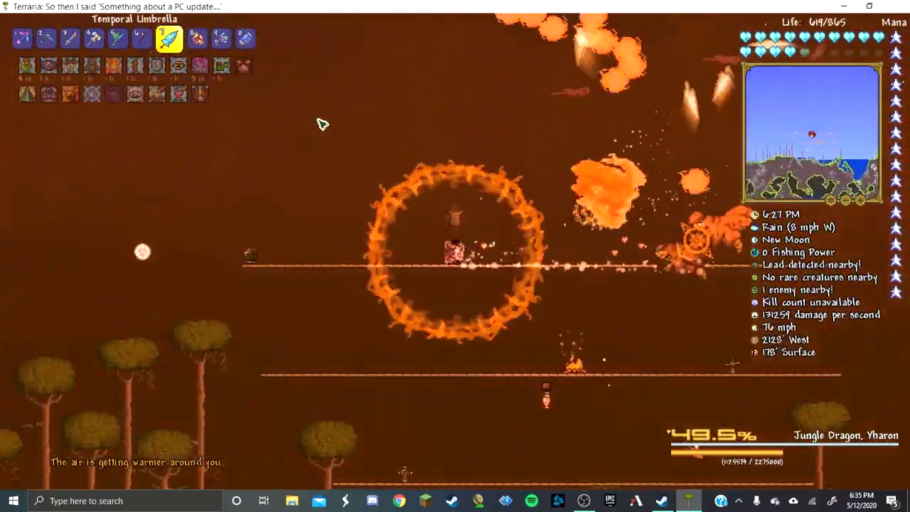
{"action": "key", "text": "a"}
{"action": "key", "text": "space"}
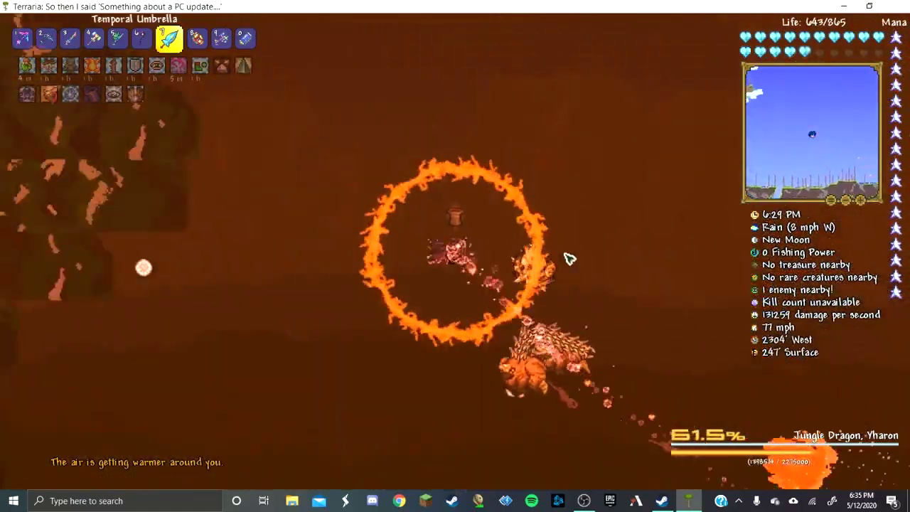
{"action": "key", "text": "d"}
{"action": "key", "text": "d"}
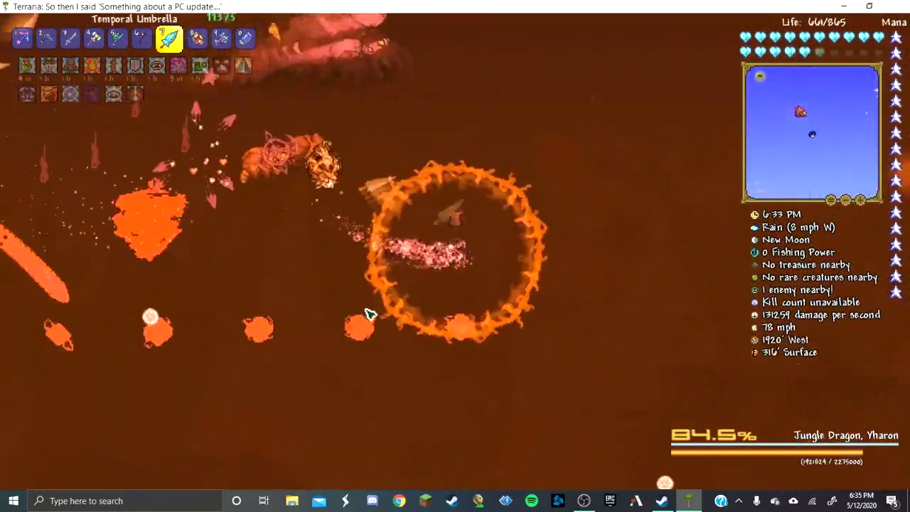
{"action": "key", "text": "a"}
{"action": "key", "text": "a"}
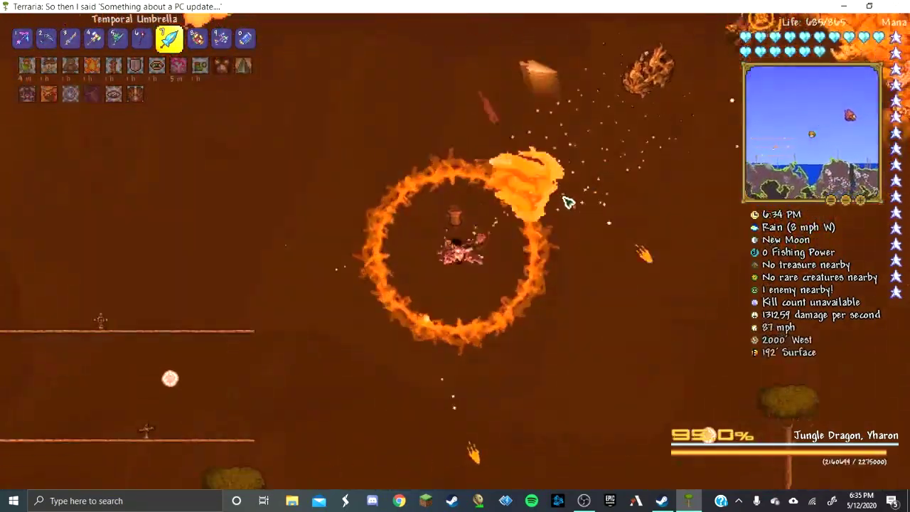
- Restore the character's life and attack Yharon in the second phase, flying up and east away from the fire tornado
{"action": "key", "text": "a"}
{"action": "key", "text": "space"}
{"action": "key", "text": "h"}
{"action": "key", "text": "d"}
{"action": "key", "text": "space"}
{"action": "key", "text": "d"}
{"action": "key", "text": "space"}
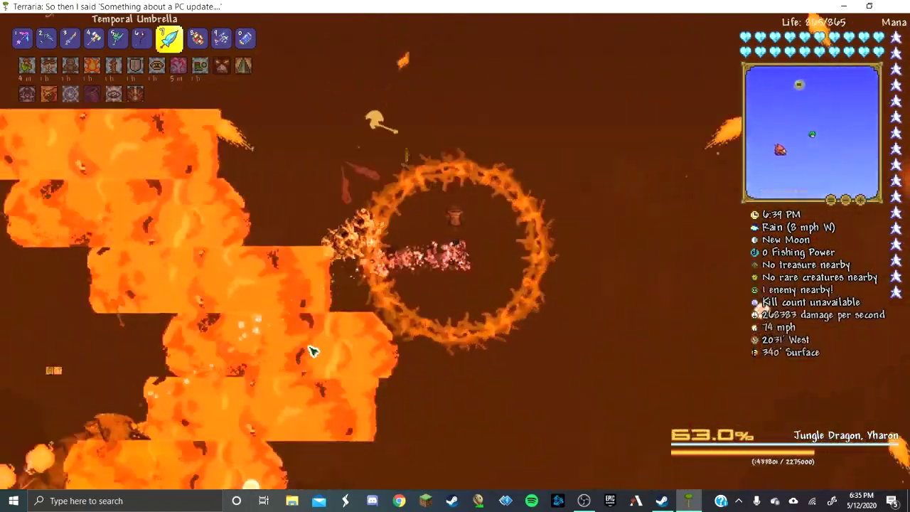
{"action": "key", "text": "d"}
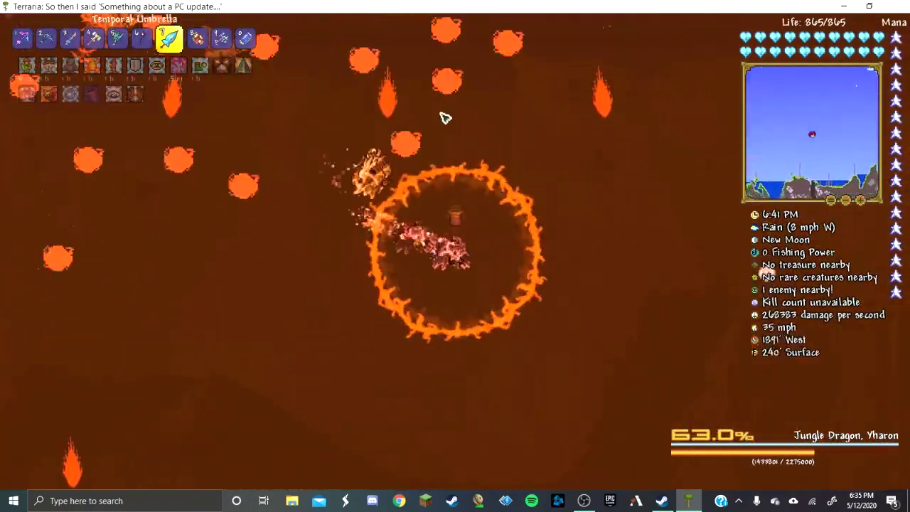
- Sweep west, east and west again over the arena, dodging the fire tornadoes while wearing down Yharon's health
{"action": "key", "text": "a"}
{"action": "key", "text": "a"}
{"action": "key", "text": "space"}
{"action": "key", "text": "a"}
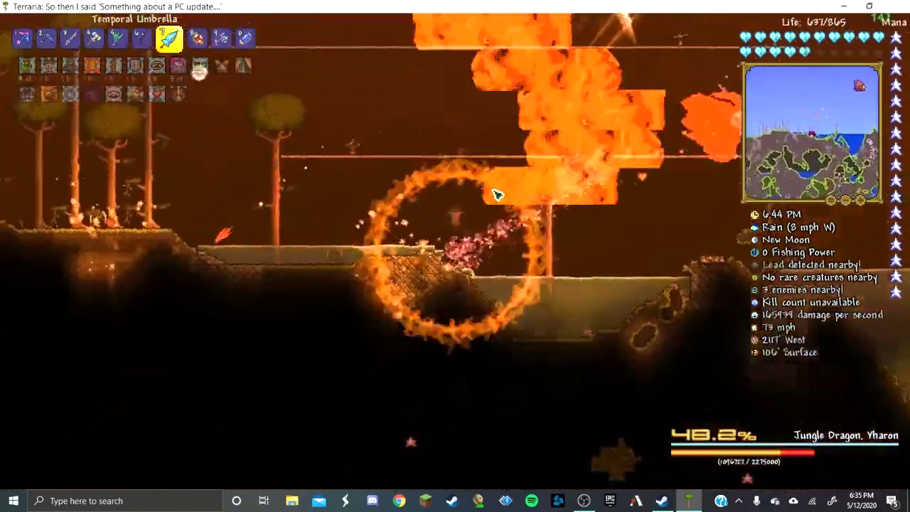
{"action": "key", "text": "space"}
{"action": "key", "text": "d"}
{"action": "key", "text": "space"}
{"action": "key", "text": "d"}
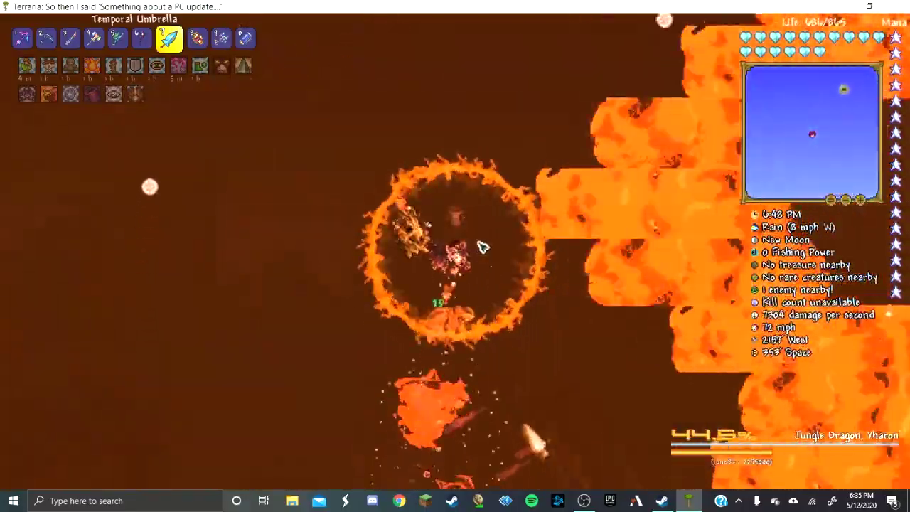
{"action": "key", "text": "d"}
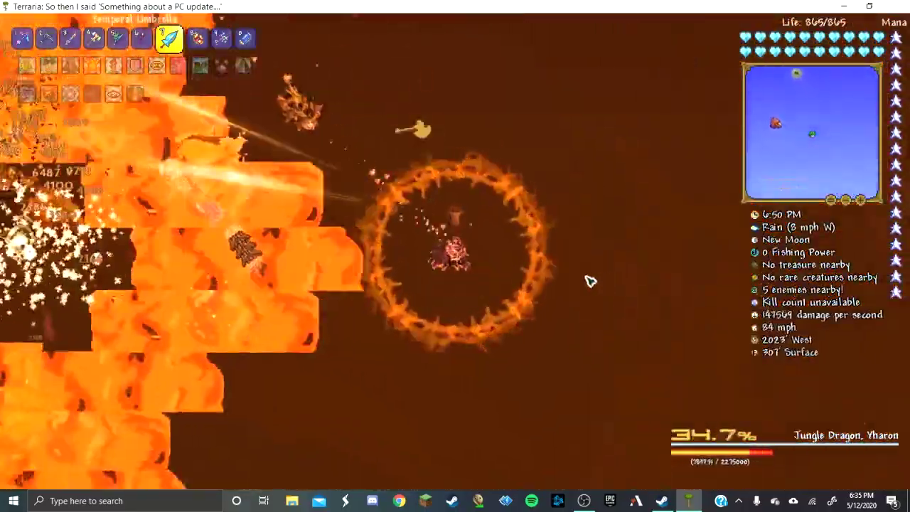
{"action": "key", "text": "a"}
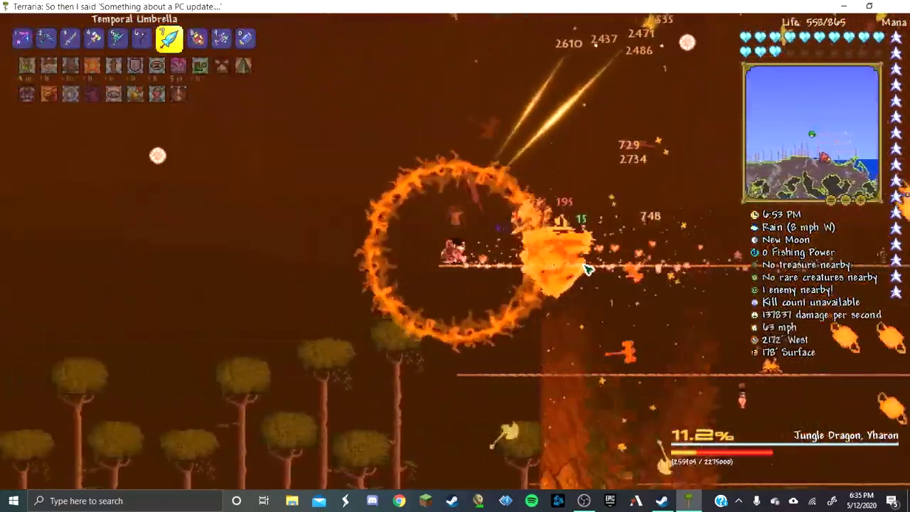
- Trash the item in the eighth slot of the inventory's fourth row while flying upward, and close the inventory
{"action": "key", "text": "Escape"}
{"action": "key", "text": "space"}
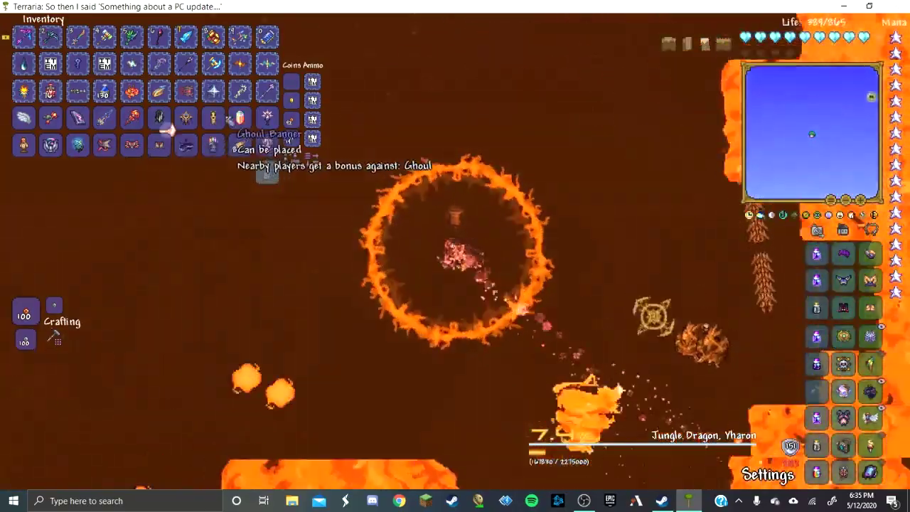
{"action": "left_click", "coordinate": [217, 120], "text": "shift"}
{"action": "key", "text": "Escape"}
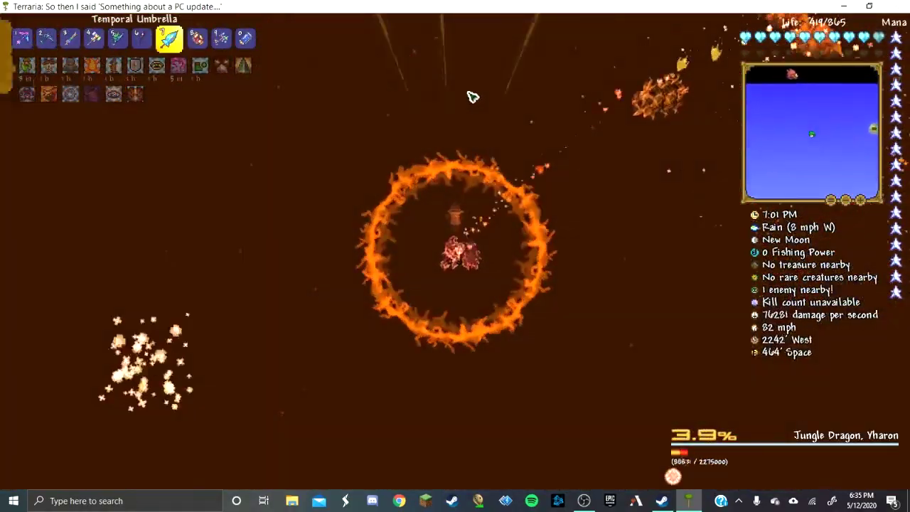
- Finish off Yharon high above the arena, flying east and back west to stay clear of its attacks
{"action": "key", "text": "d"}
{"action": "key", "text": "d"}
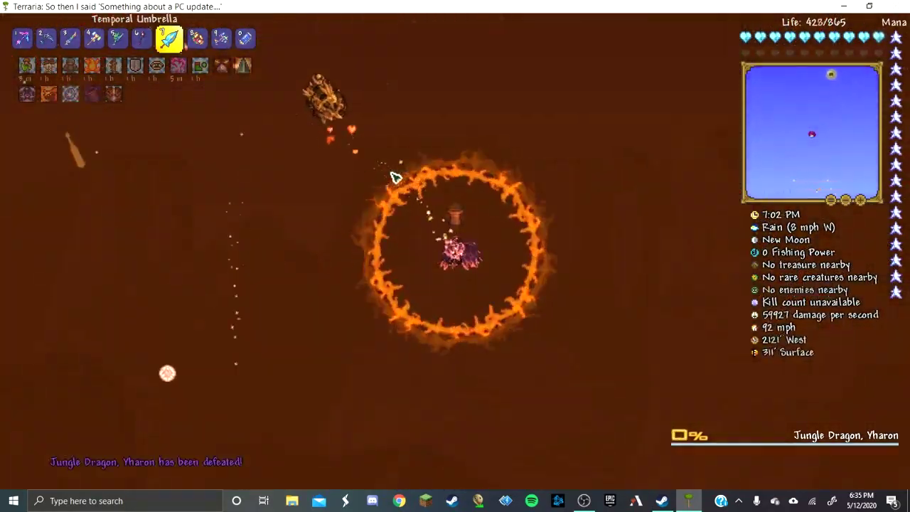
{"action": "key", "text": "a"}
{"action": "key", "text": "space"}
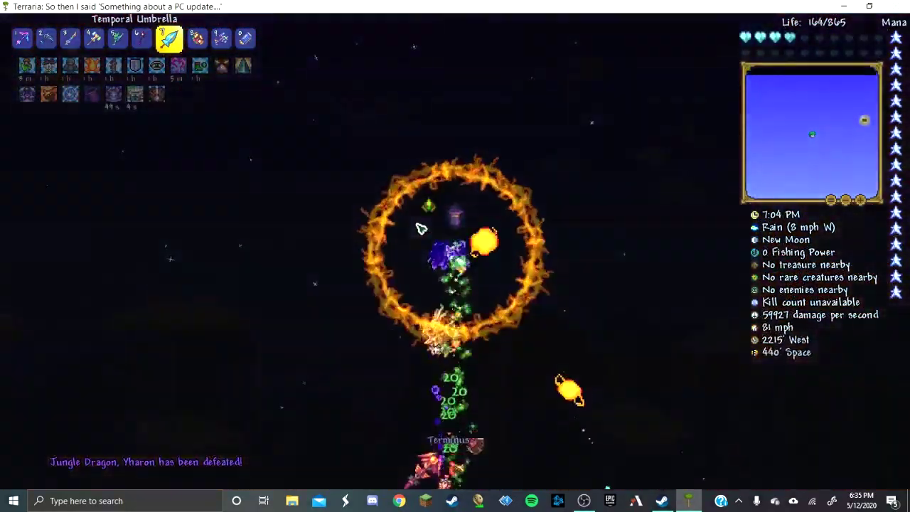
- Check the inventory after the boss fight and bring the character down to the arena's upper platform
{"action": "key", "text": "Escape"}
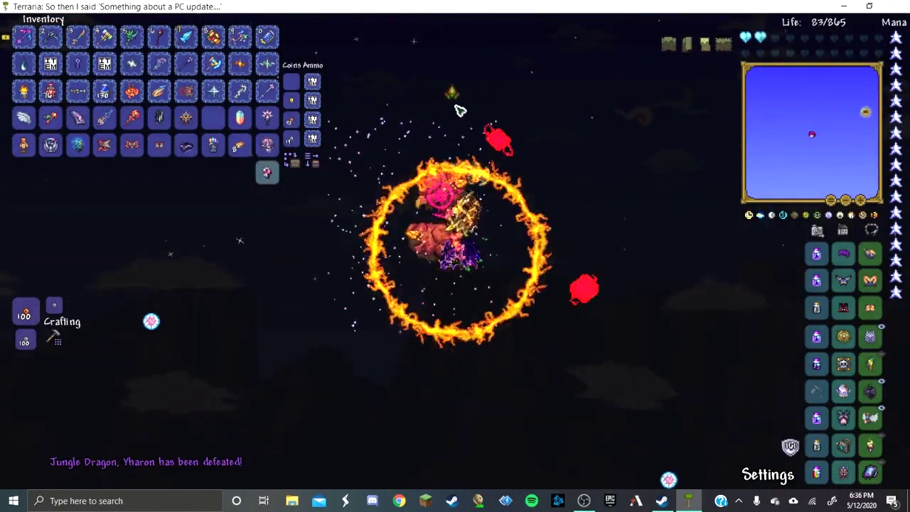
{"action": "key", "text": "r"}
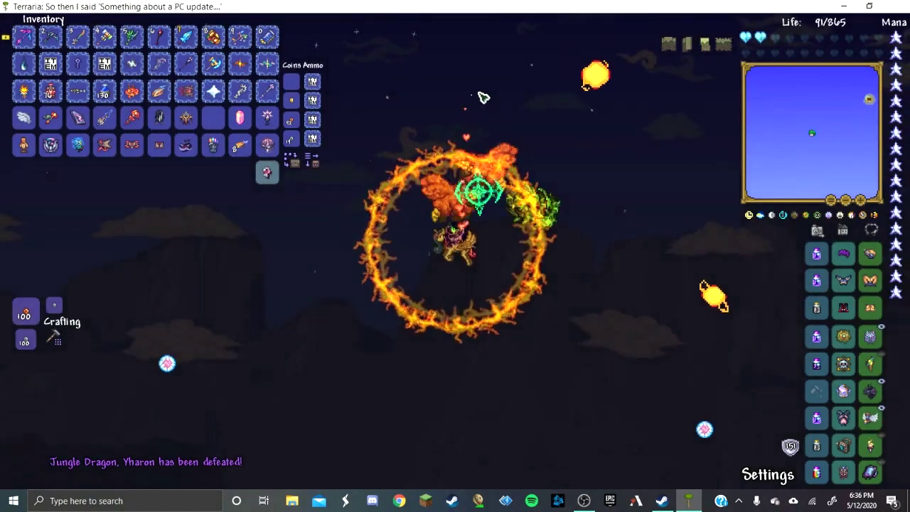
{"action": "key", "text": "Escape"}
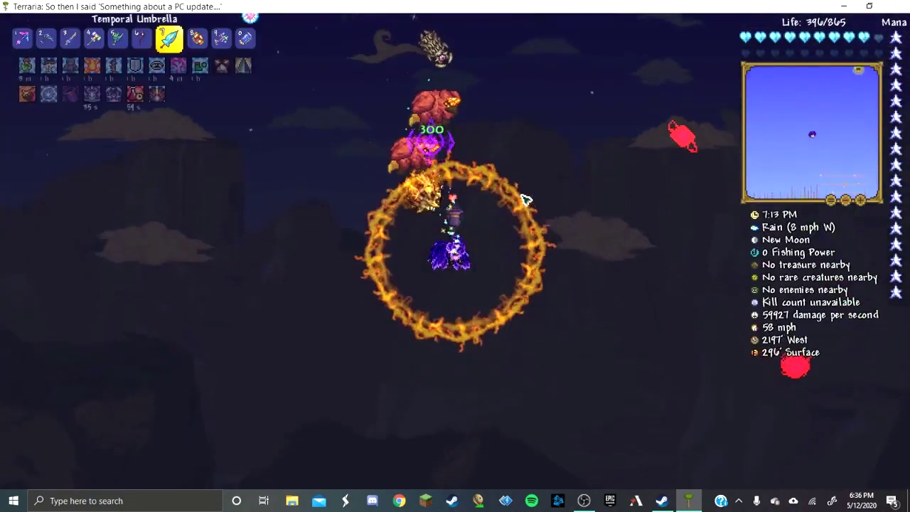
{"action": "key", "text": "a"}
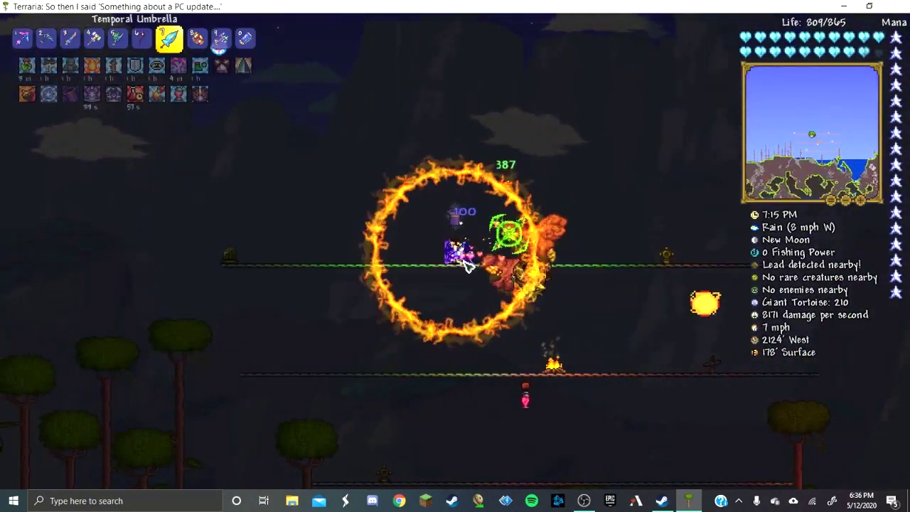
- Fly from the arena platform up into space and kill the Wyvern with the summoned minions
{"action": "key", "text": "space"}
{"action": "key", "text": "space"}
{"action": "key", "text": "a"}
{"action": "key", "text": "d"}
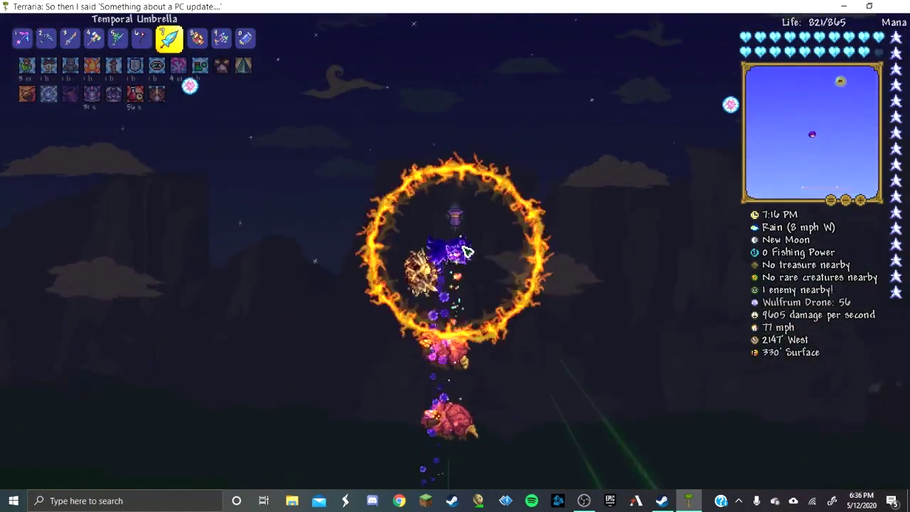
{"action": "key", "text": "space"}
{"action": "key", "text": "d"}
{"action": "key", "text": "a"}
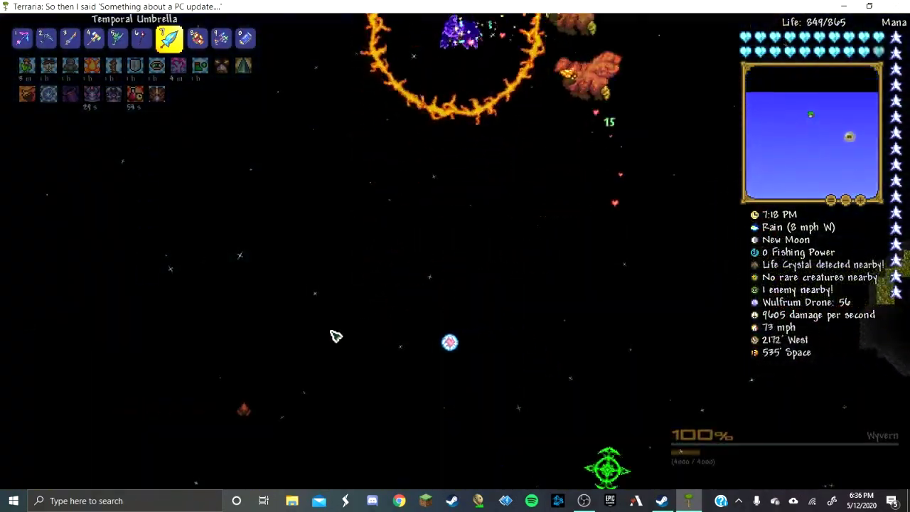
{"action": "left_click", "coordinate": [409, 362]}
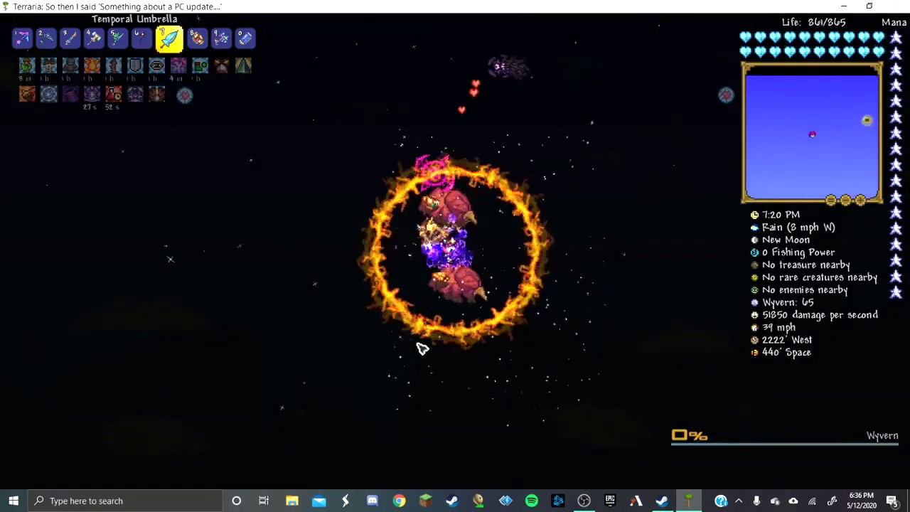
- Fly down from space with the inventory open and head east past the arena to the ground
{"action": "key", "text": "a"}
{"action": "key", "text": "space"}
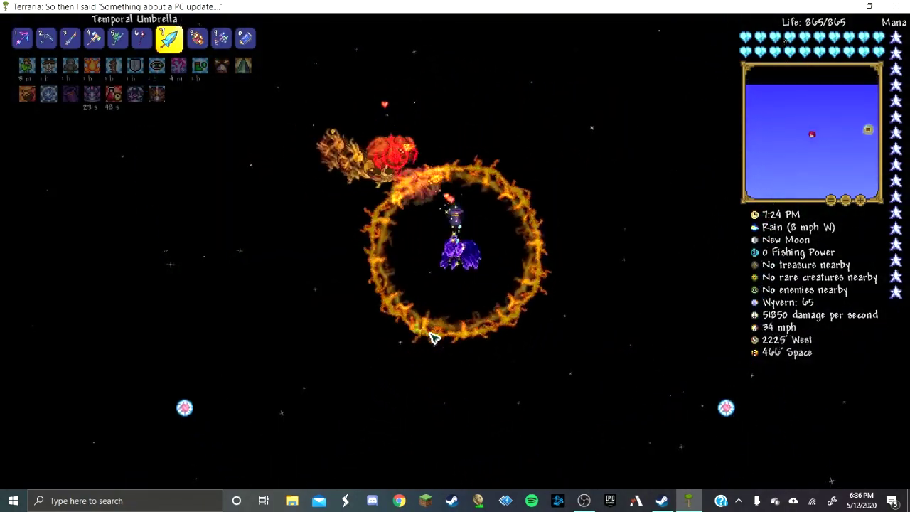
{"action": "key", "text": "Escape"}
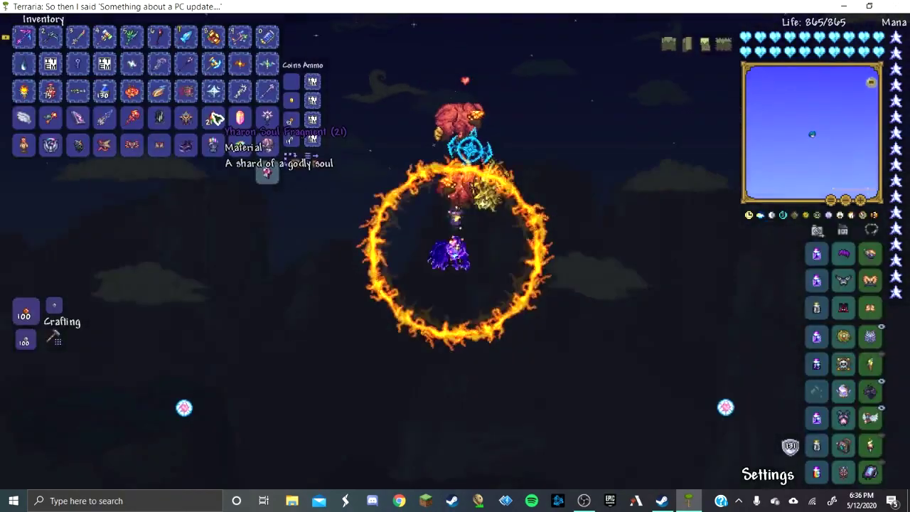
{"action": "key", "text": "d"}
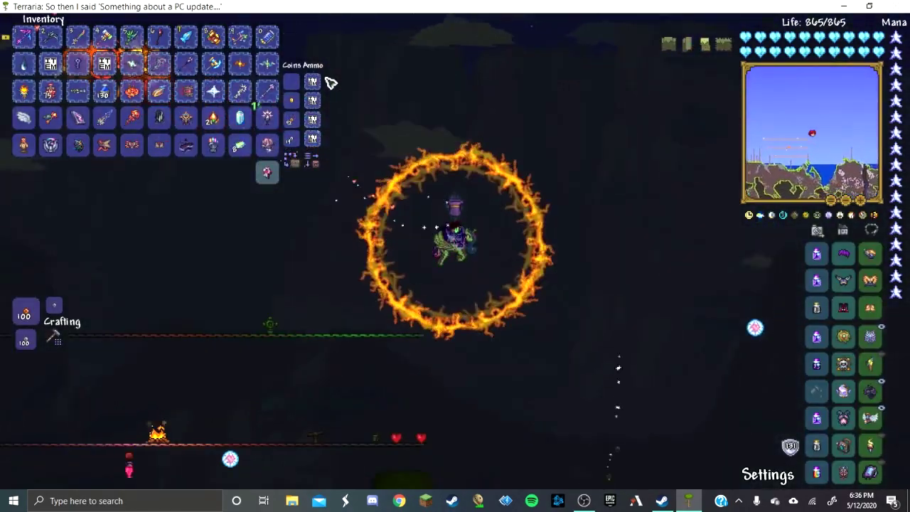
{"action": "key", "text": "d"}
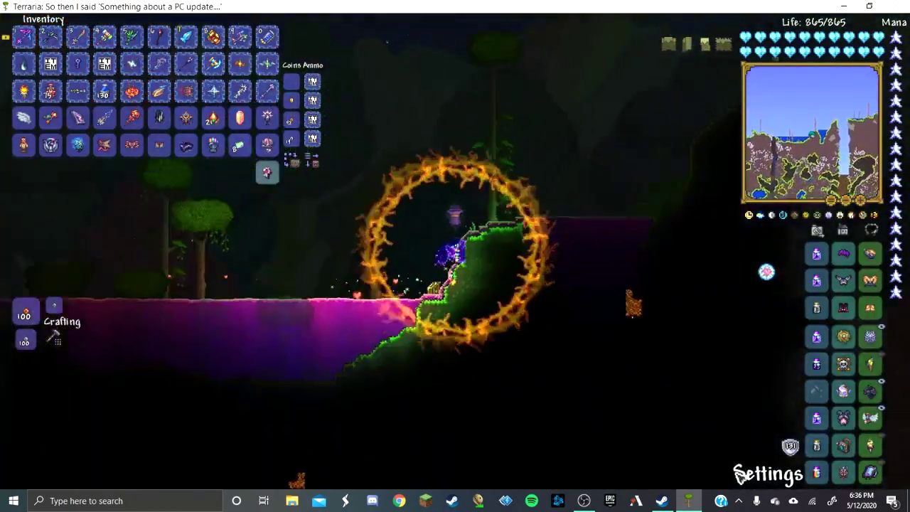
{"action": "key", "text": "space"}
- Save the world and exit to the main menu
{"action": "left_click", "coordinate": [739, 475]}
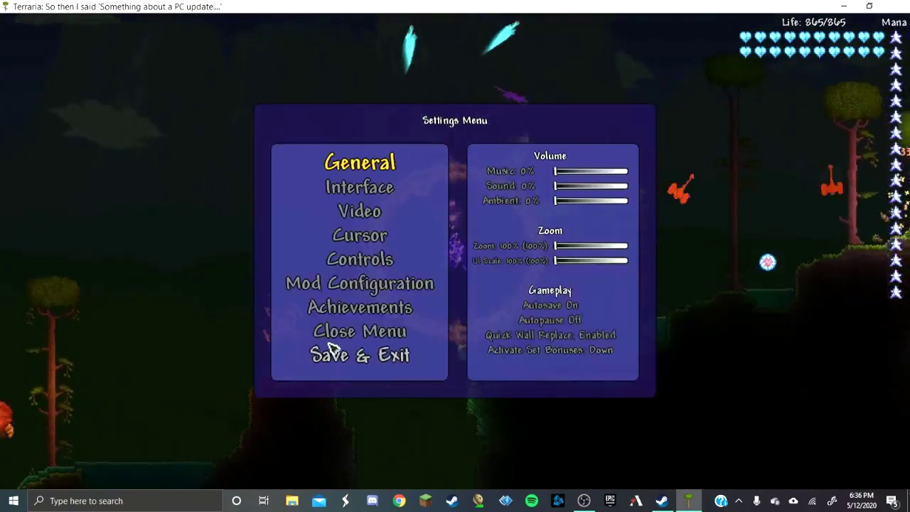
{"action": "left_click", "coordinate": [323, 334]}
{"action": "left_click", "coordinate": [759, 482]}
{"action": "left_click", "coordinate": [347, 359]}
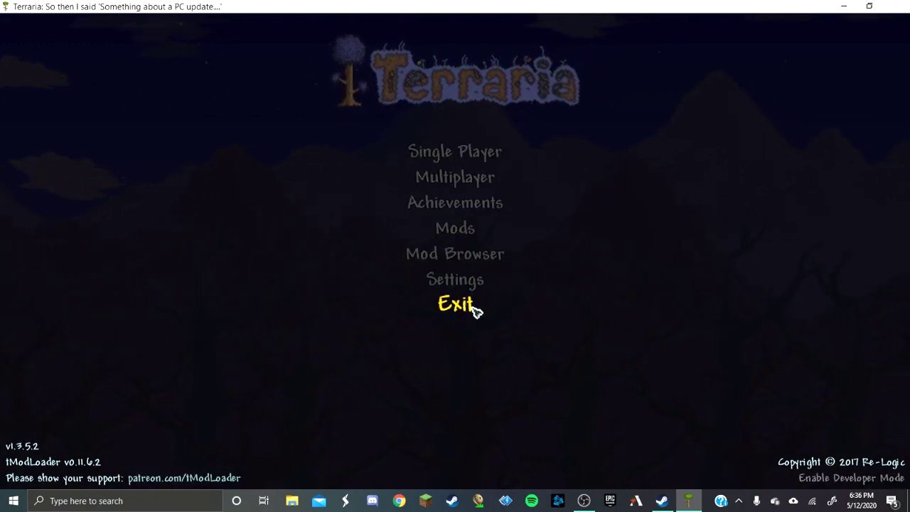
- Clear the Elements Awoken search text in the Mod Browser and return to the main menu
{"action": "left_click", "coordinate": [459, 249]}
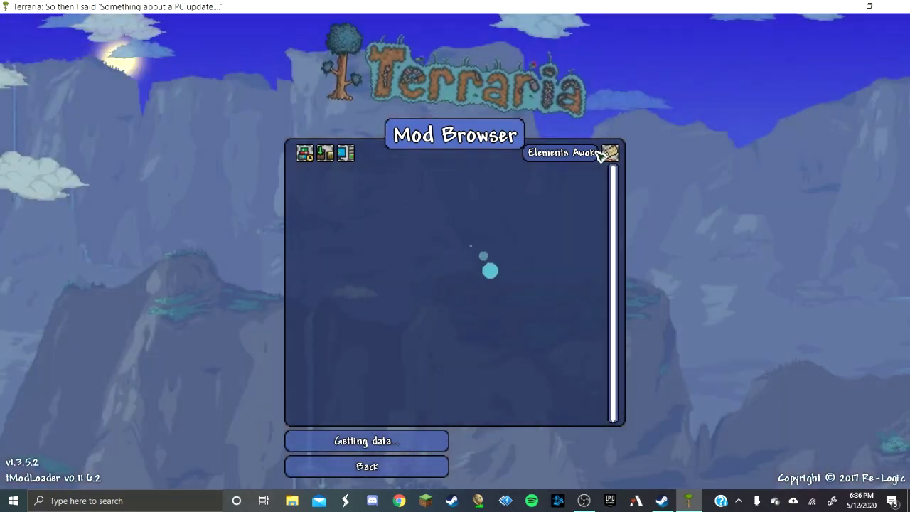
{"action": "key", "text": "BackSpace"}
{"action": "key", "text": "BackSpace"}
{"action": "key", "text": "BackSpace"}
{"action": "key", "text": "BackSpace"}
{"action": "key", "text": "BackSpace"}
{"action": "key", "text": "BackSpace"}
{"action": "key", "text": "BackSpace"}
{"action": "key", "text": "BackSpace"}
{"action": "key", "text": "BackSpace"}
{"action": "key", "text": "BackSpace"}
{"action": "key", "text": "BackSpace"}
{"action": "key", "text": "BackSpace"}
{"action": "key", "text": "BackSpace"}
{"action": "key", "text": "BackSpace"}
{"action": "key", "text": "BackSpace"}
{"action": "left_click", "coordinate": [364, 465]}
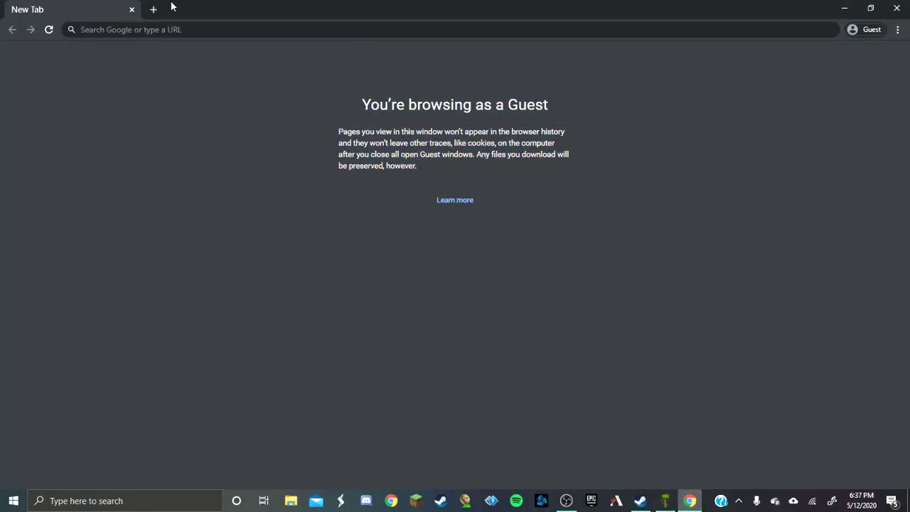
- Switch to Chrome and search the web for "alchemistnpc download"
{"action": "left_click", "coordinate": [173, 27]}
{"action": "left_click", "coordinate": [191, 30]}
{"action": "type", "text": "e"}
{"action": "key", "text": "BackSpace"}
{"action": "type", "text": "alchemistnpc downlo"}
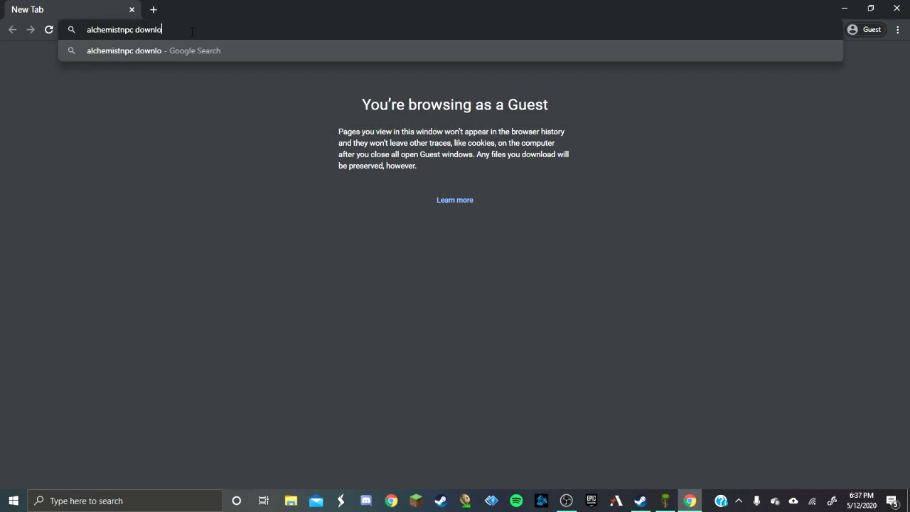
{"action": "type", "text": "ad"}
{"action": "key", "text": "Return"}
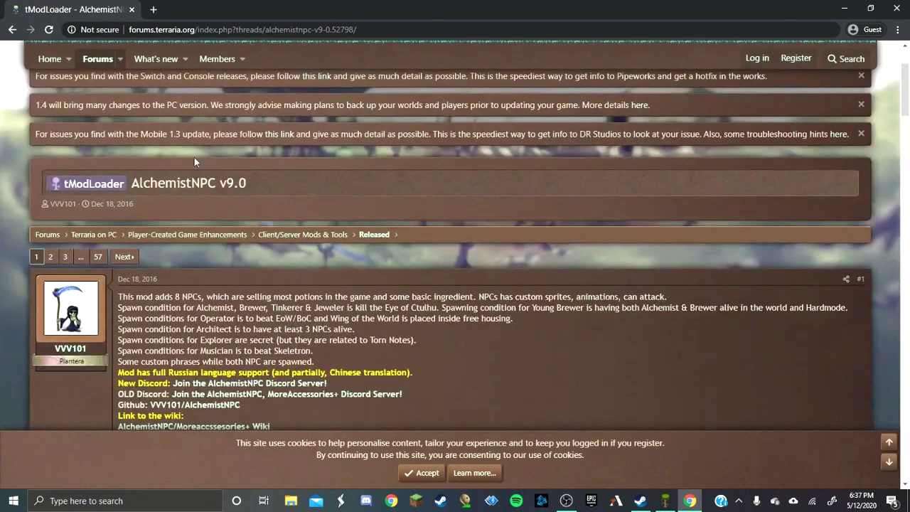
- Find the v9.2.1 download link in the AlchemistNPC forum thread and download AlchemistNPC.tmod from its GitHub release page
{"action": "scroll", "coordinate": [174, 279], "scroll_direction": "down", "scroll_amount": 2}
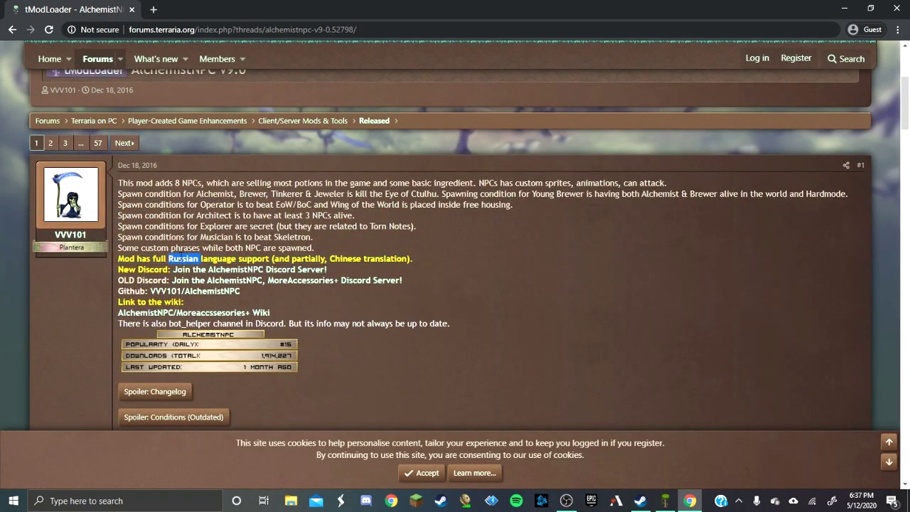
{"action": "scroll", "coordinate": [393, 310], "scroll_direction": "down", "scroll_amount": 2}
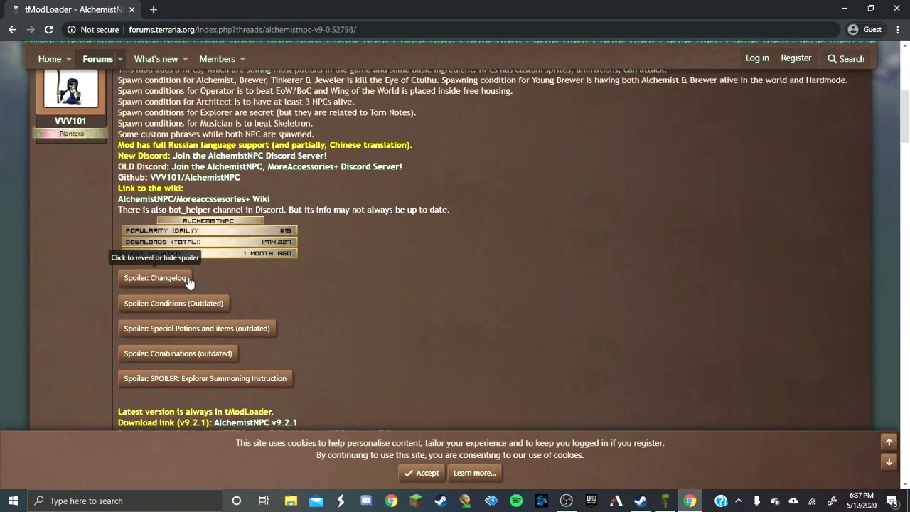
{"action": "scroll", "coordinate": [245, 299], "scroll_direction": "down", "scroll_amount": 1}
{"action": "scroll", "coordinate": [231, 320], "scroll_direction": "down", "scroll_amount": 1}
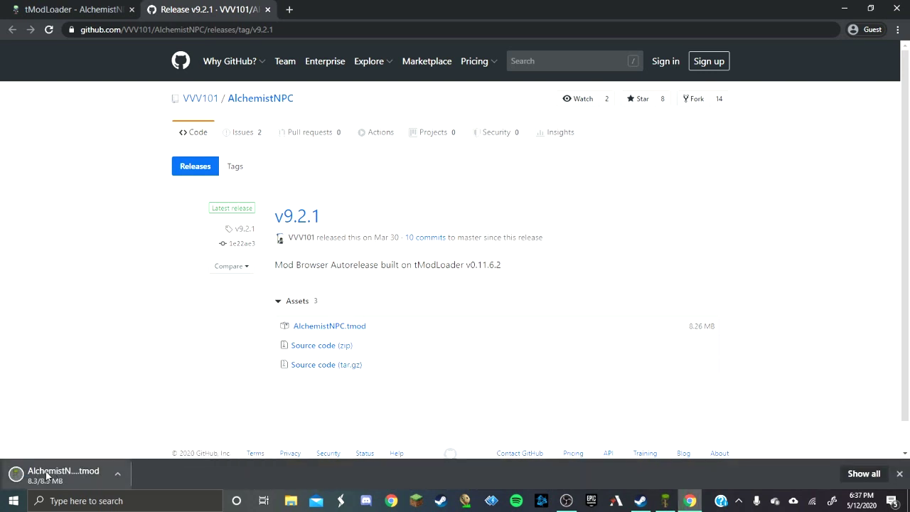
- Switch to File Explorer and open the Mods folder under Documents, My Games, Terraria, ModLoader
{"action": "left_click", "coordinate": [284, 501]}
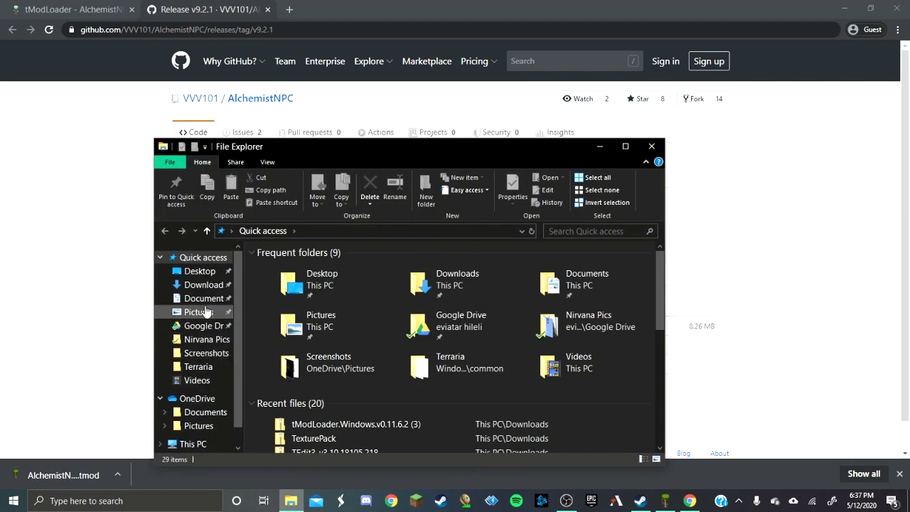
{"action": "left_click", "coordinate": [205, 299]}
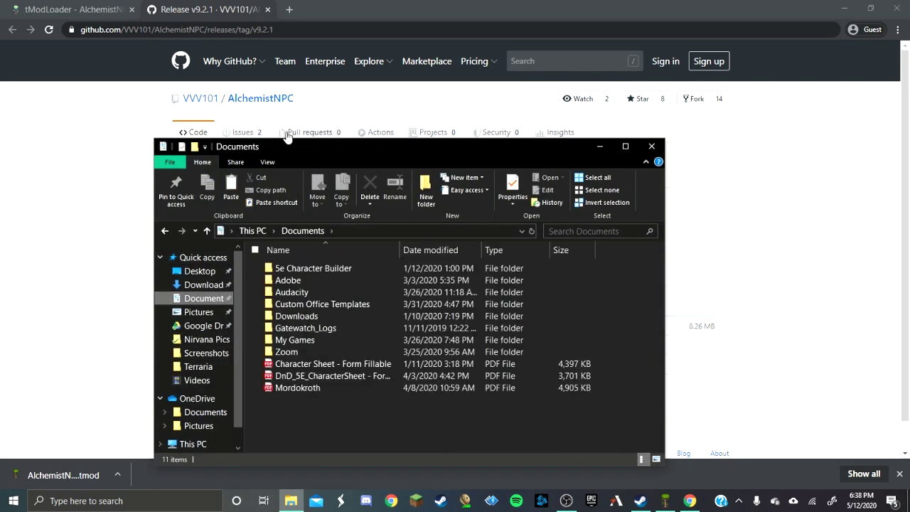
{"action": "left_click_drag", "start_coordinate": [289, 141], "coordinate": [213, 57]}
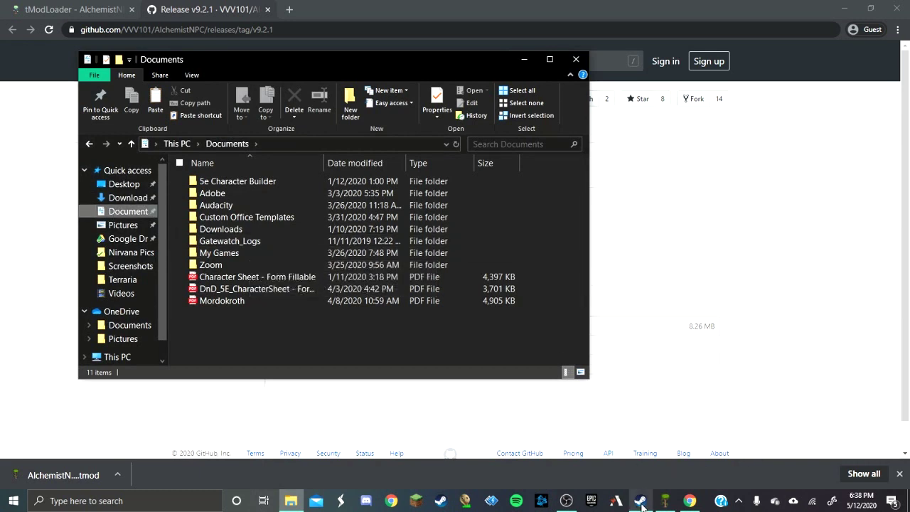
{"action": "mouse_move", "coordinate": [641, 505]}
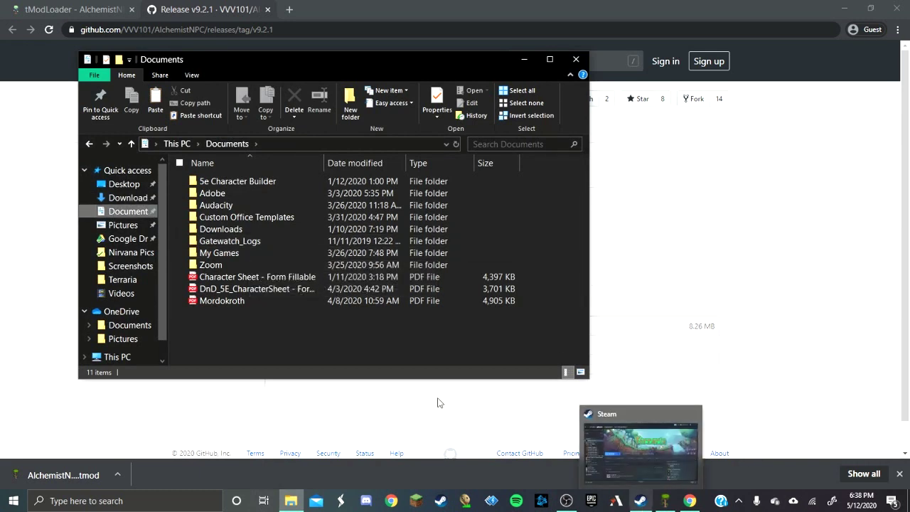
{"action": "double_click", "coordinate": [234, 256]}
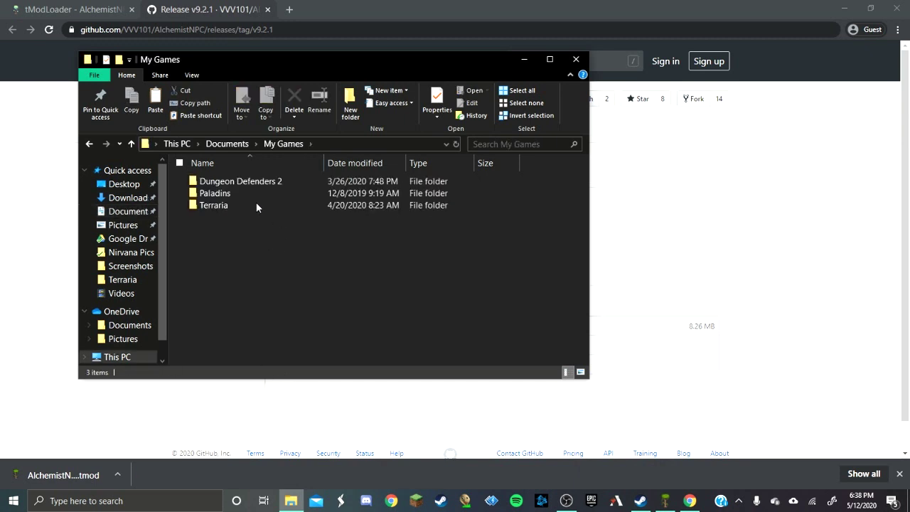
{"action": "double_click", "coordinate": [223, 206]}
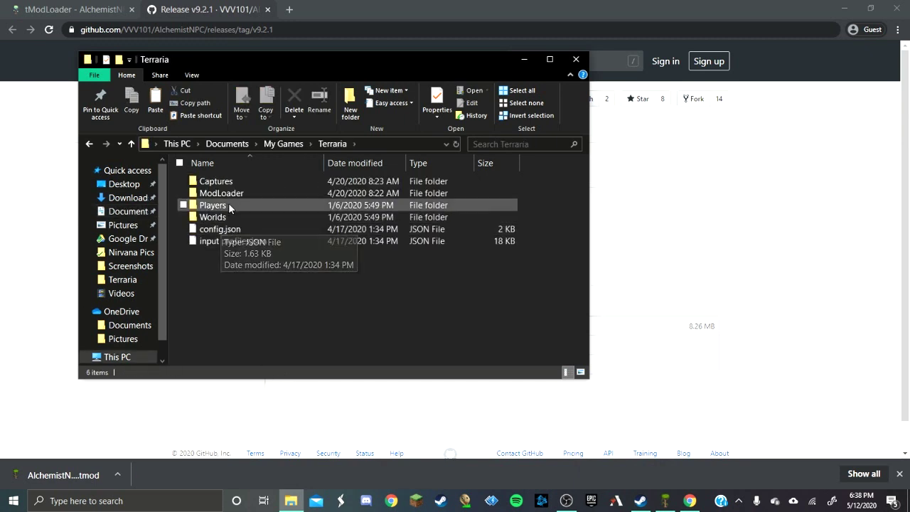
{"action": "left_click", "coordinate": [238, 196]}
{"action": "double_click", "coordinate": [239, 198]}
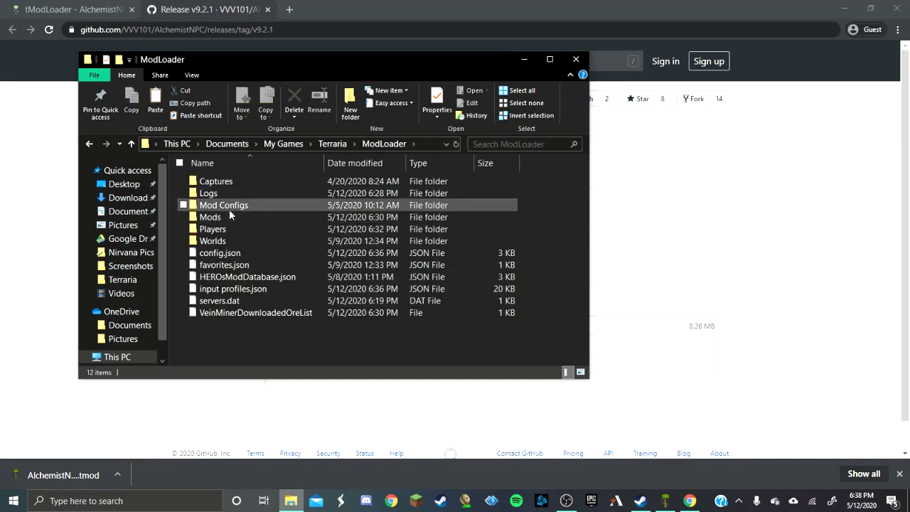
{"action": "double_click", "coordinate": [223, 216]}
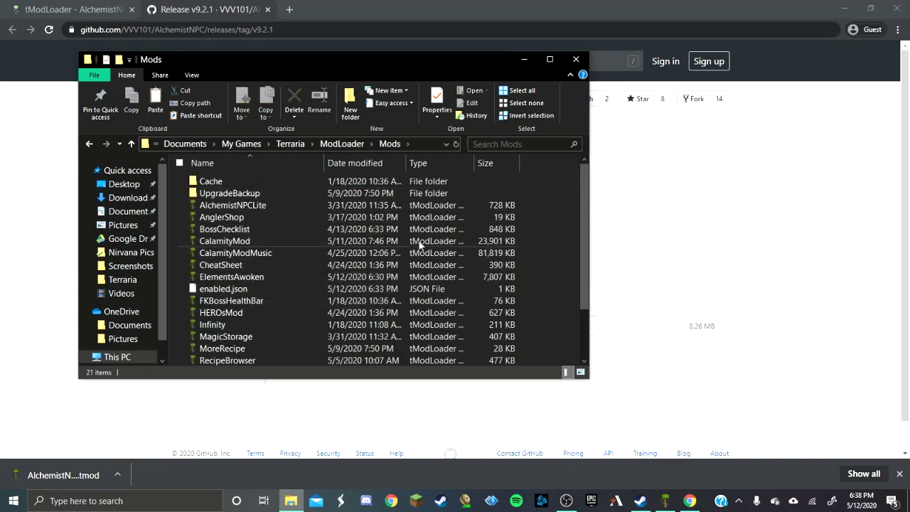
- Arrange the browser and Mods folder windows side by side and copy the downloaded AlchemistNPC.tmod into the Mods folder
{"action": "left_click_drag", "start_coordinate": [63, 475], "coordinate": [162, 395]}
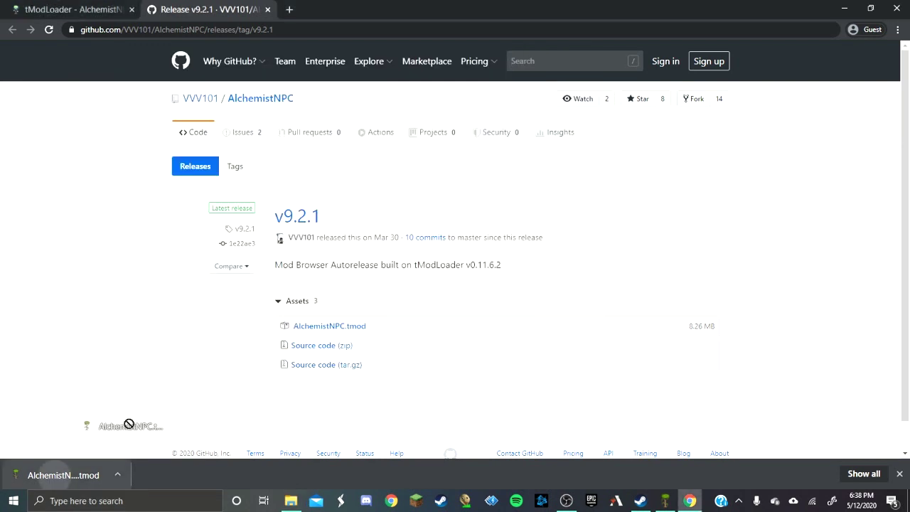
{"action": "left_click_drag", "start_coordinate": [75, 473], "coordinate": [268, 496]}
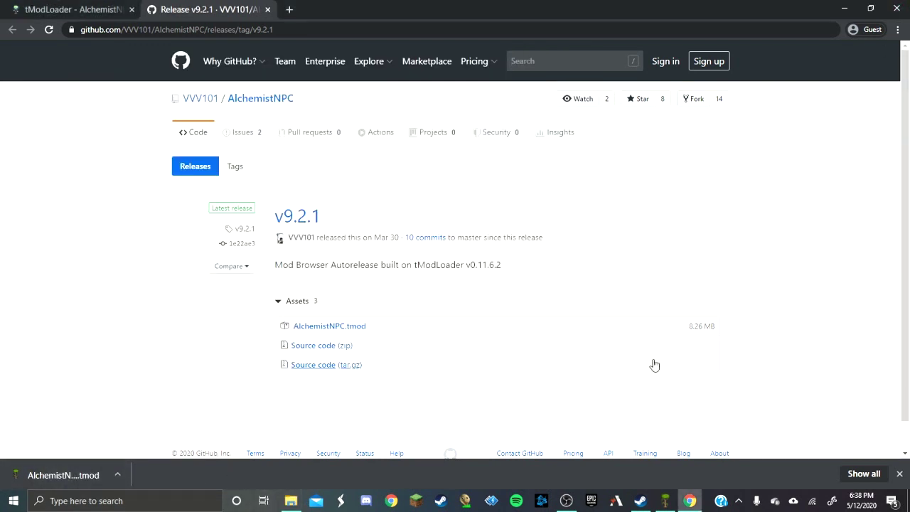
{"action": "left_click", "coordinate": [871, 7]}
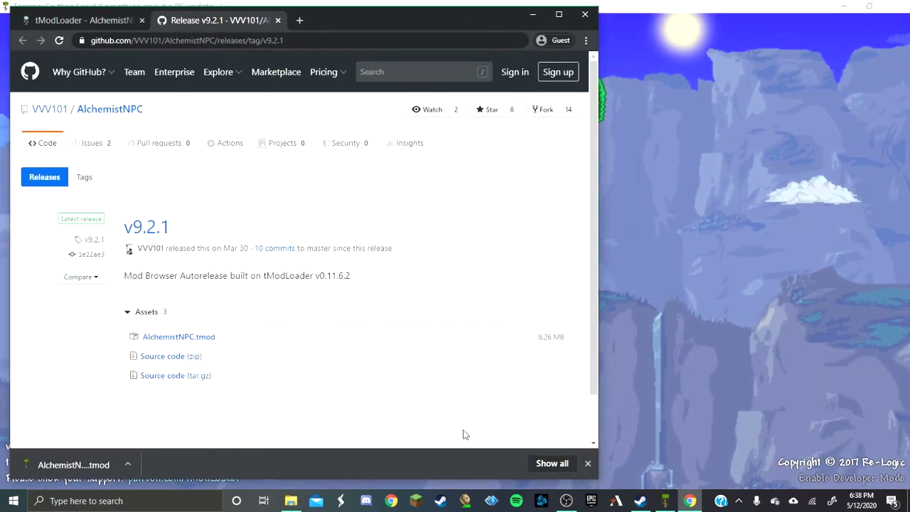
{"action": "left_click", "coordinate": [298, 503]}
{"action": "left_click_drag", "start_coordinate": [355, 59], "coordinate": [875, 59]}
{"action": "left_click_drag", "start_coordinate": [73, 465], "coordinate": [353, 344]}
{"action": "left_click_drag", "start_coordinate": [758, 212], "coordinate": [790, 203]}
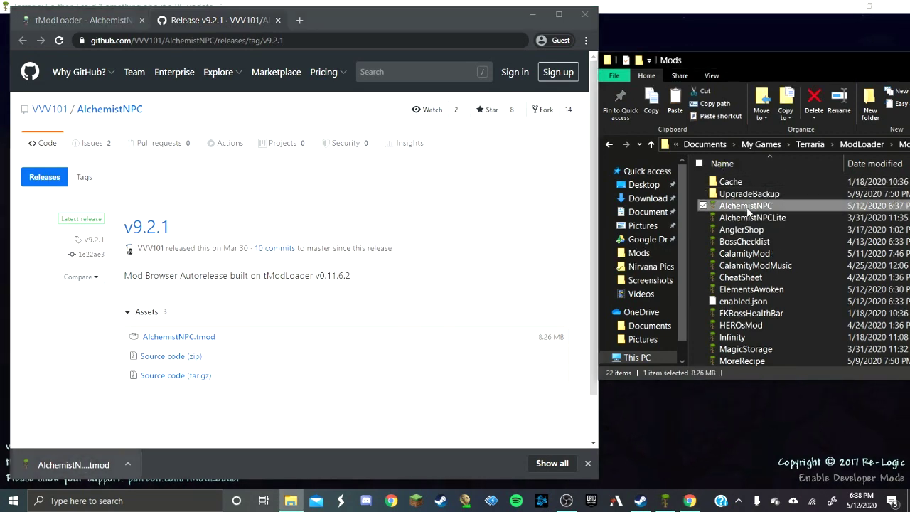
- Close the Mods folder and browser windows and check Terraria's Mods List for AlchemistNPC, returning to the main menu
{"action": "left_click_drag", "start_coordinate": [739, 75], "coordinate": [396, 94]}
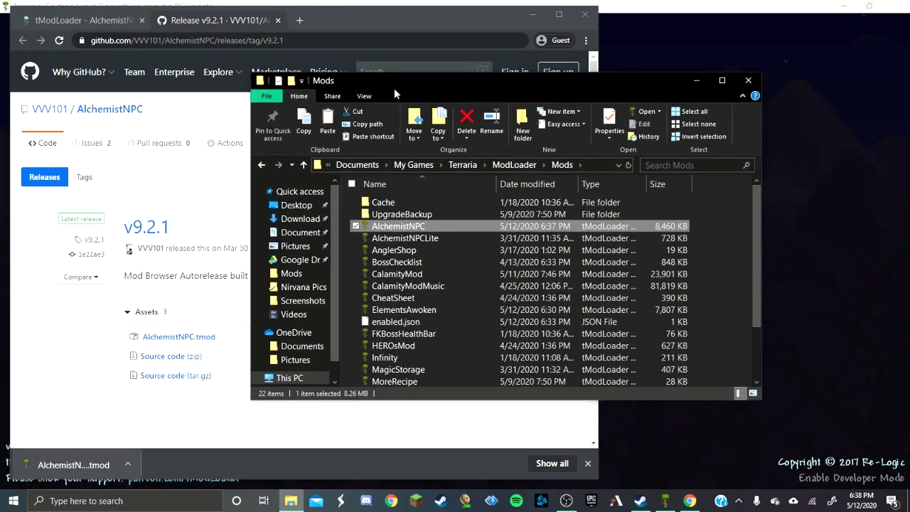
{"action": "left_click", "coordinate": [748, 80]}
{"action": "left_click", "coordinate": [596, 22]}
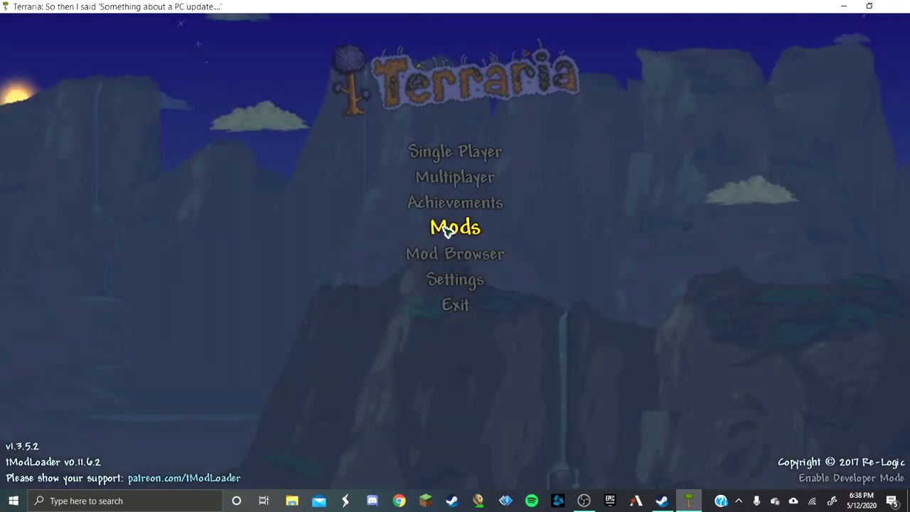
{"action": "left_click", "coordinate": [448, 231]}
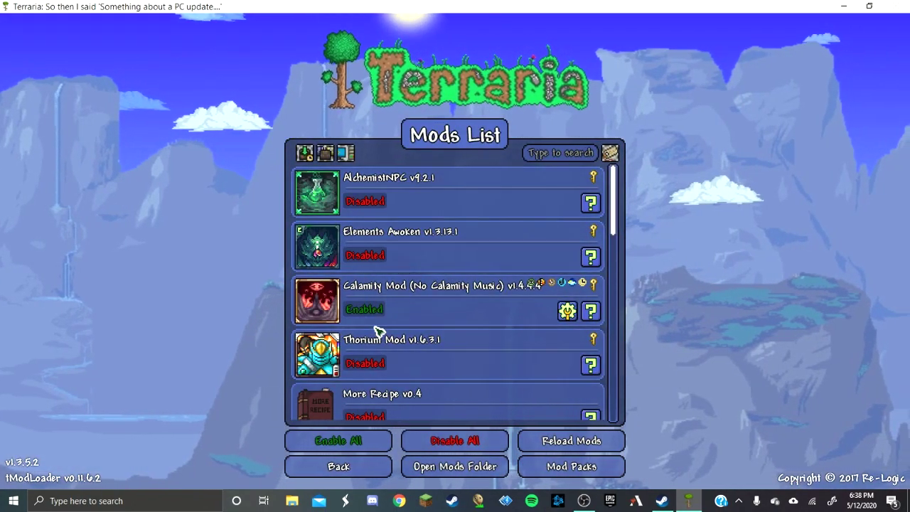
{"action": "left_click", "coordinate": [349, 466]}
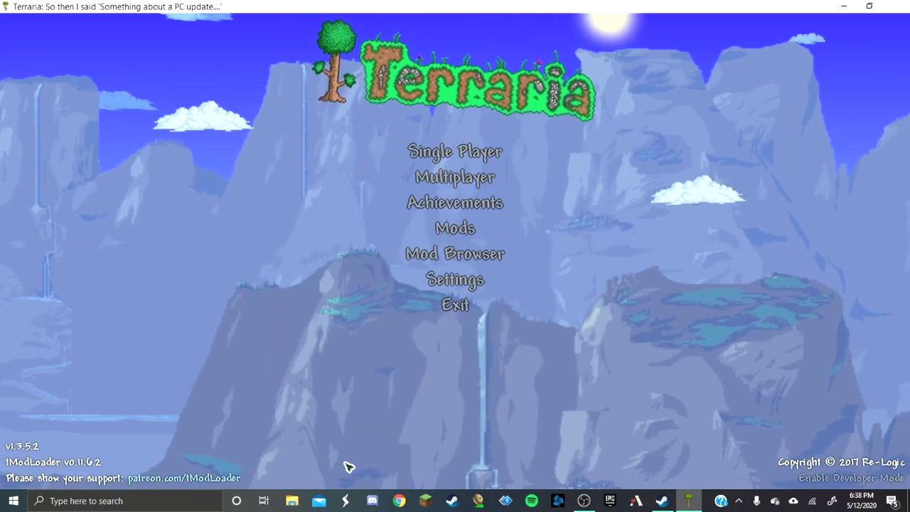